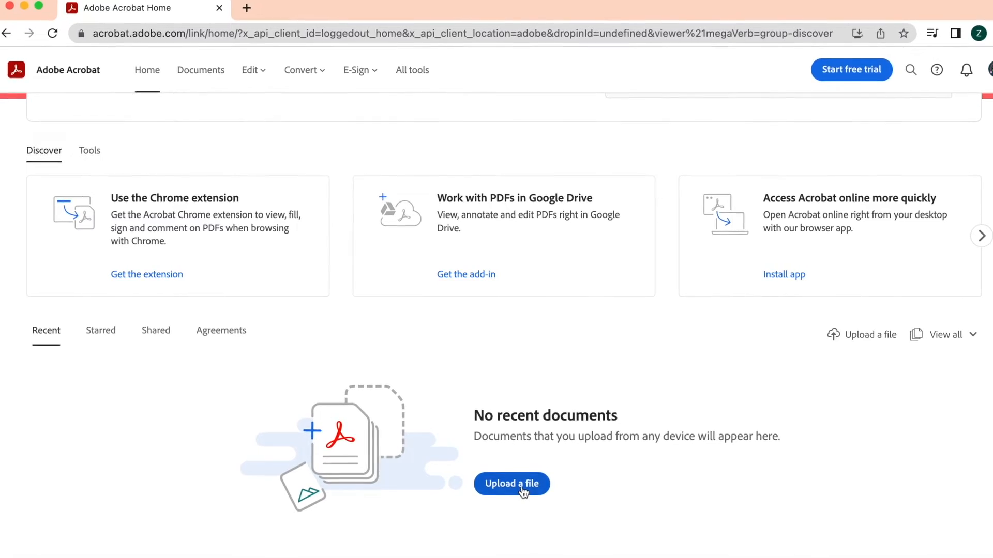
- Upload A4-bday-planner.pdf and open it from the recent documents
left_click(327, 185)
left_click(864, 509)
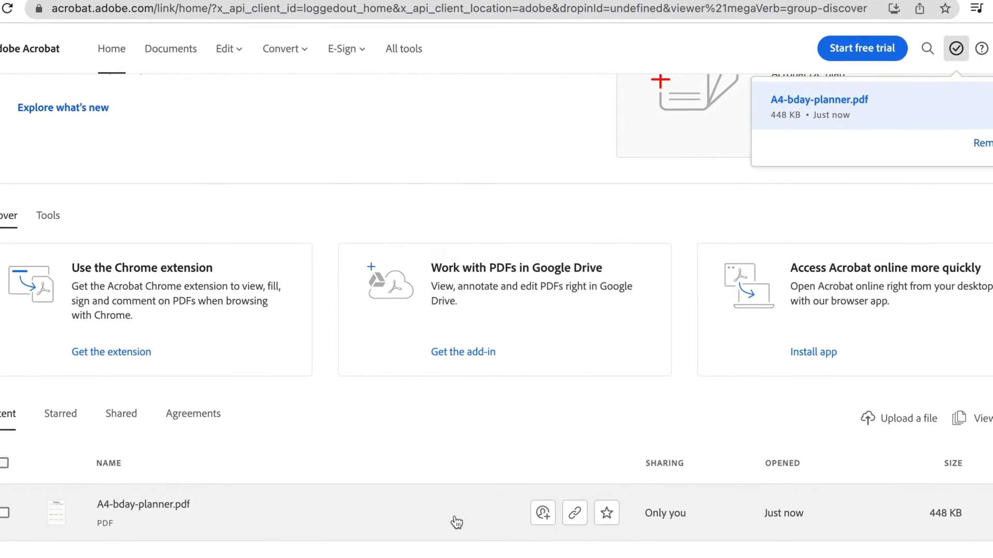
left_click(163, 503)
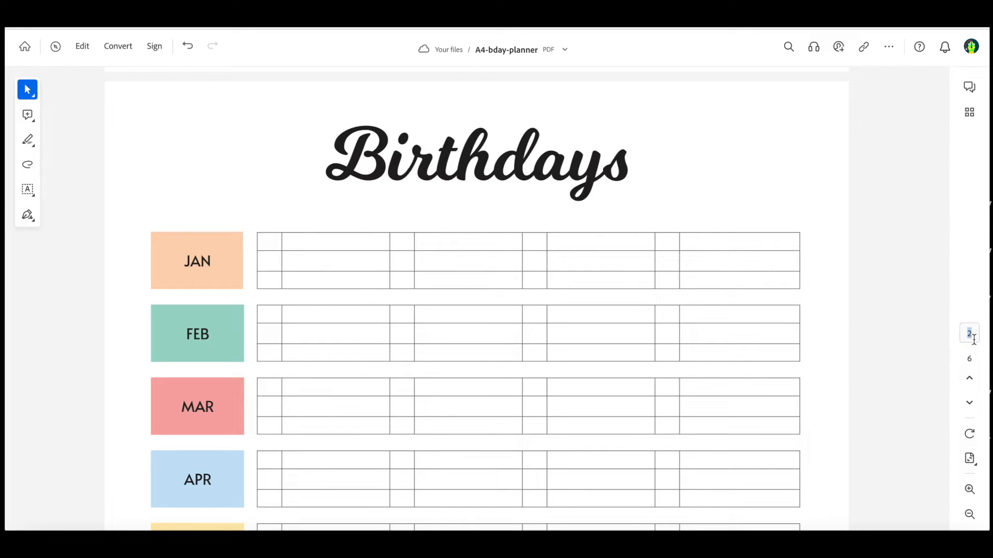
- Page back to page 1 and forward to page 2 of the planner, and zoom out
left_click(970, 378)
left_click(970, 404)
key("super+minus")
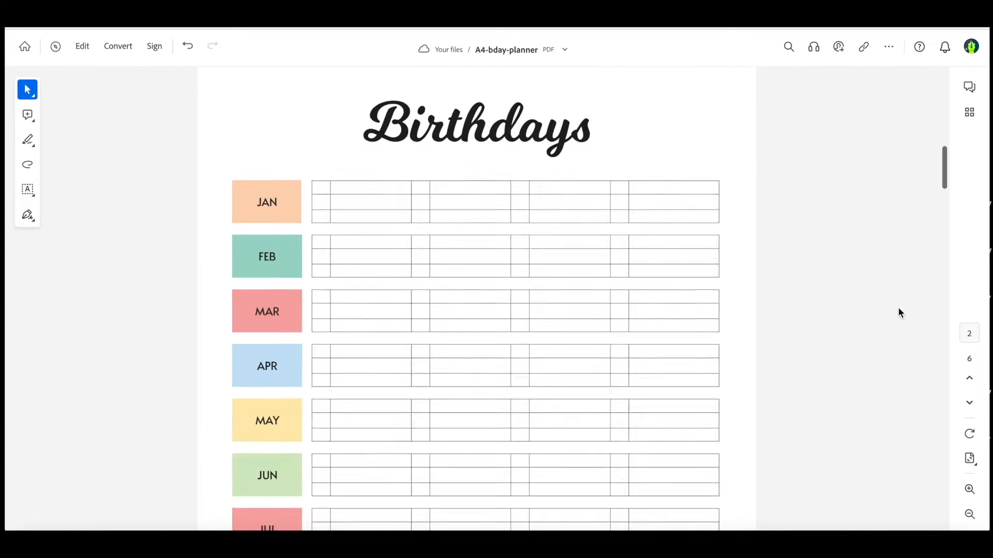
key("super+minus")
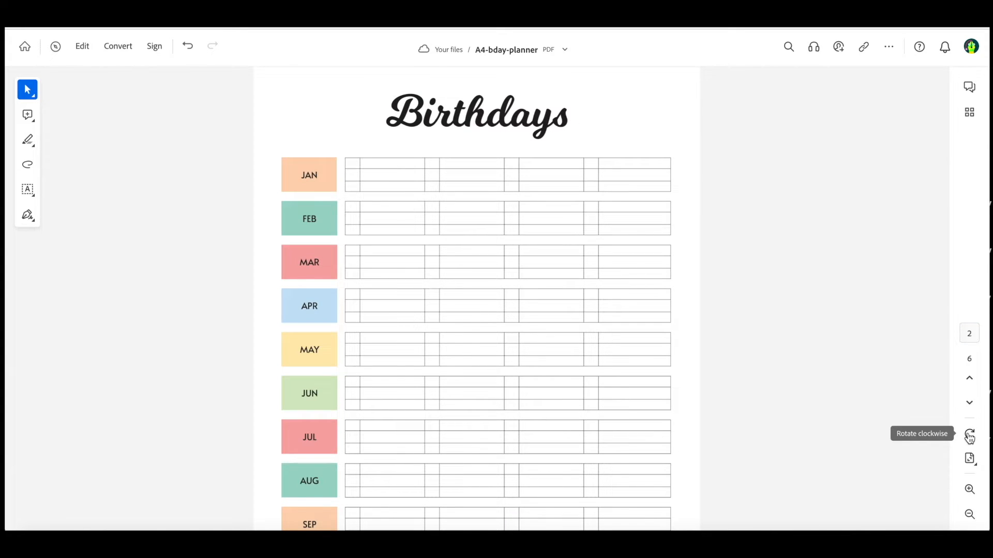
- Switch the document to two-page view and turn on the cover page
left_click(970, 459)
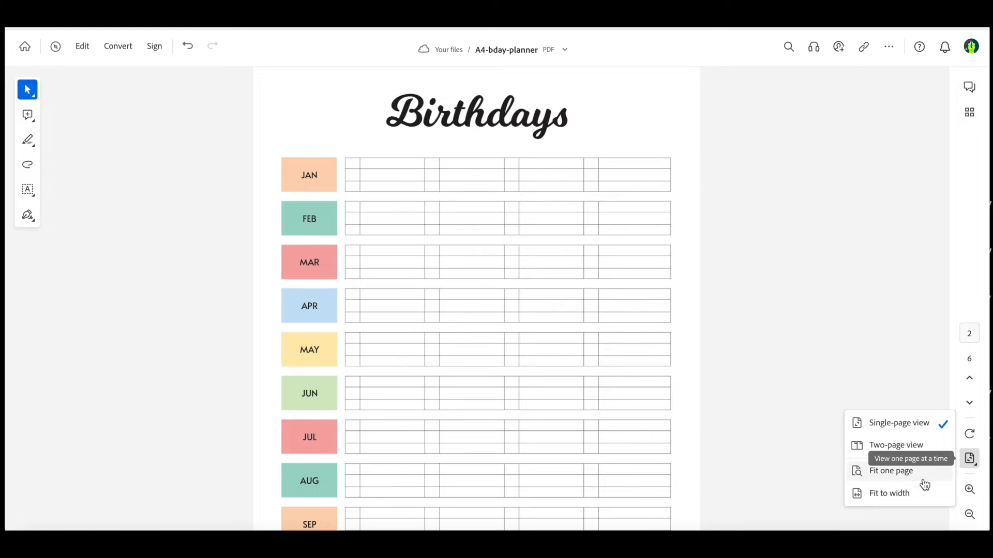
left_click(892, 446)
left_click(969, 458)
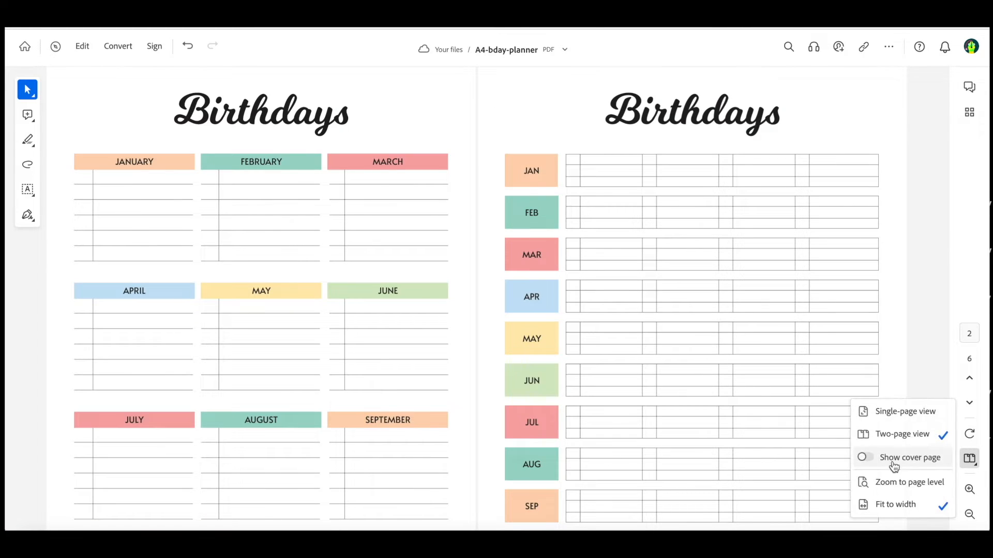
left_click(867, 459)
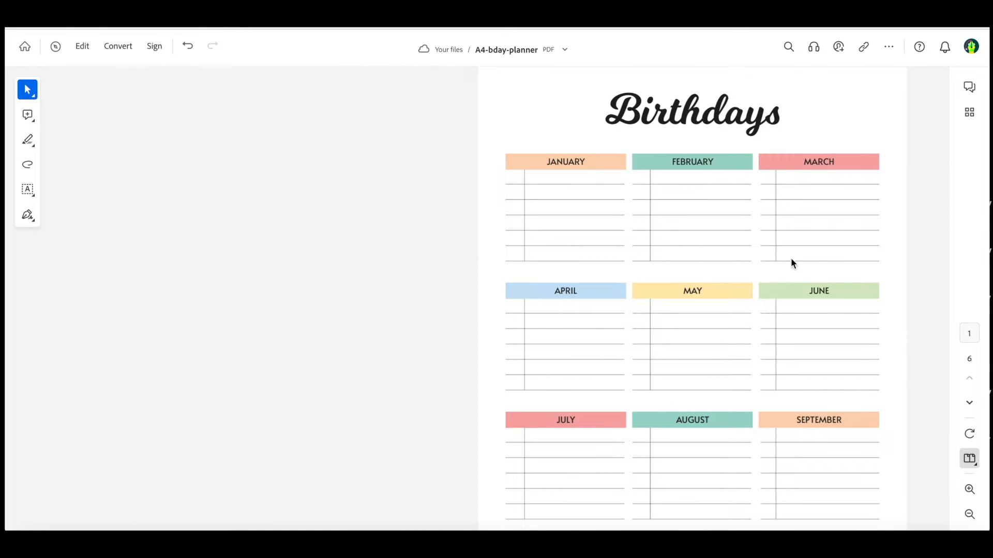
- Turn off the cover page and return the document to single-page view
left_click(970, 459)
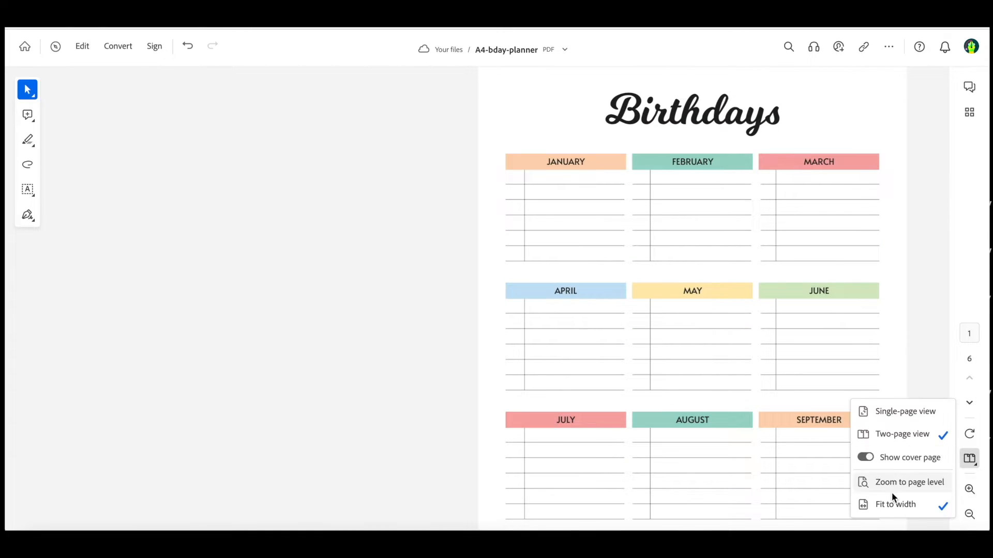
left_click(868, 458)
left_click(970, 459)
left_click(874, 412)
- Fit one full page in the view, and set the view back to fit to width
left_click(970, 458)
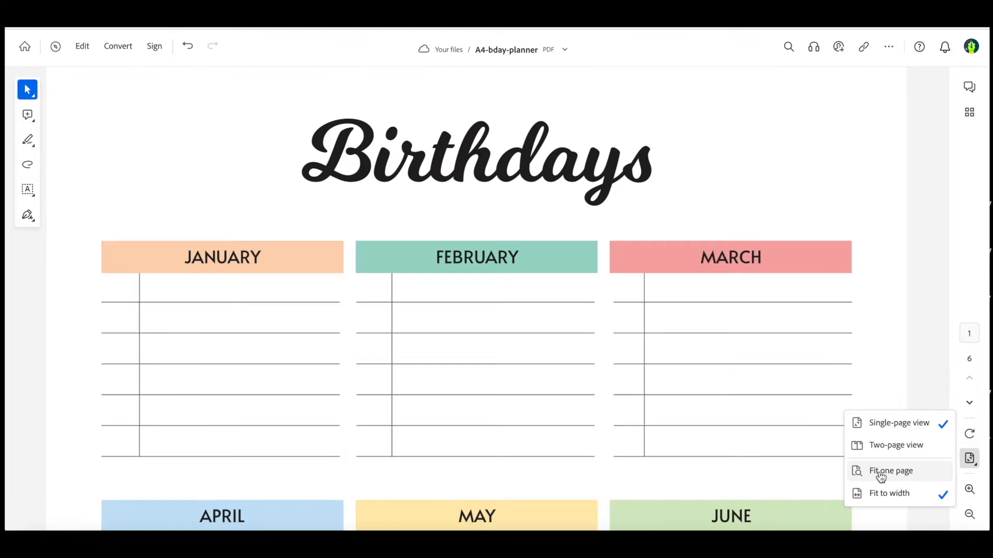
left_click(860, 473)
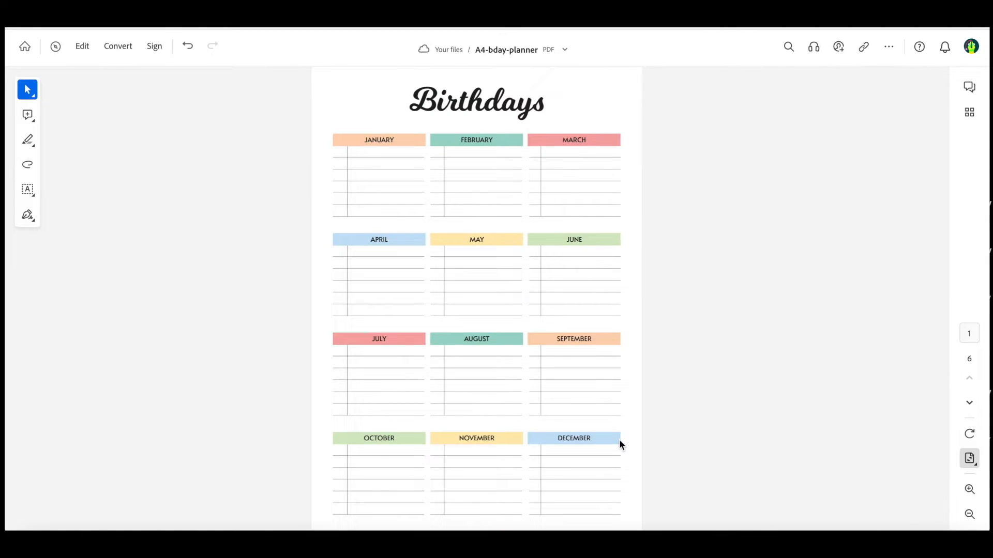
left_click(970, 458)
left_click(879, 492)
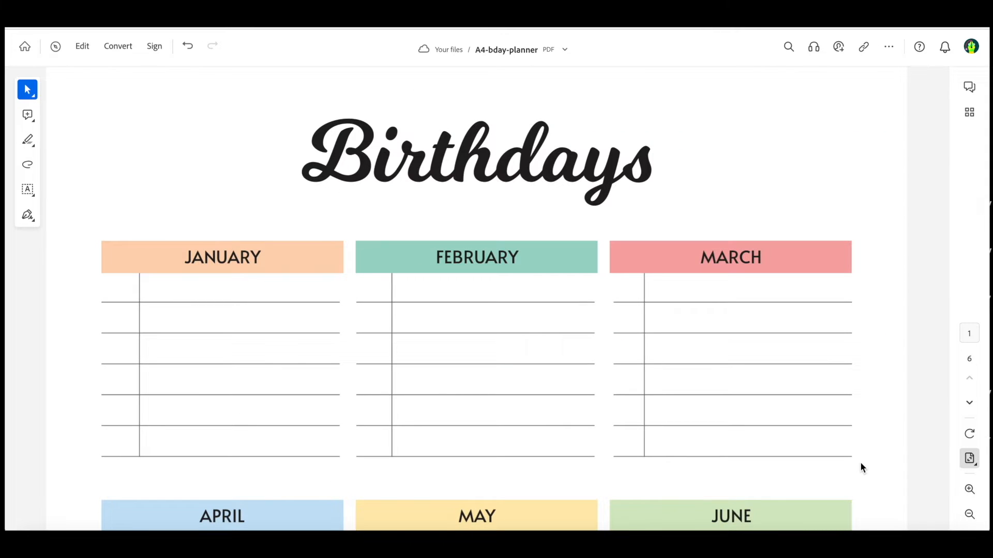
- Zoom in and out on page 1 until the January to March tables are comfortably readable
scroll(867, 458, "down", 1)
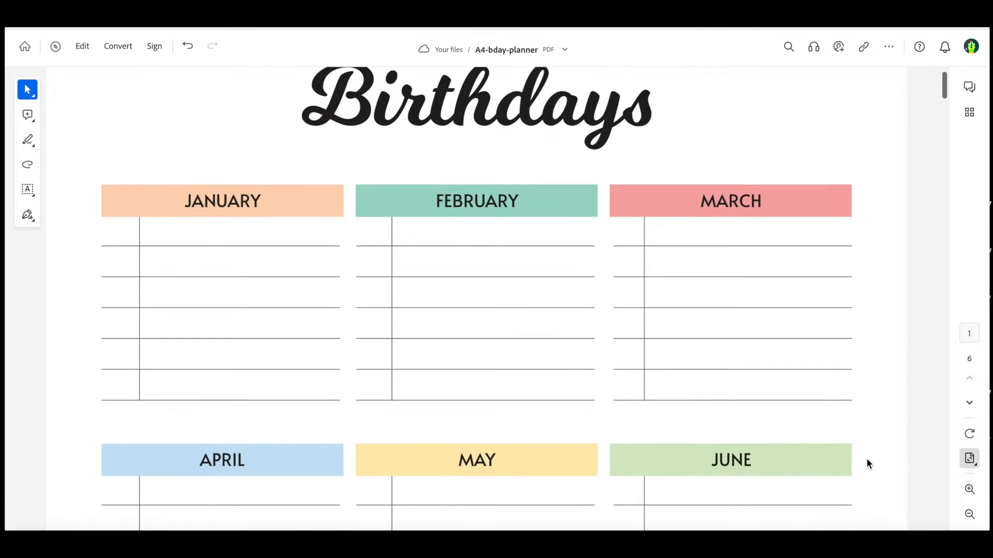
left_click(969, 490)
left_click(970, 516)
left_click(970, 515)
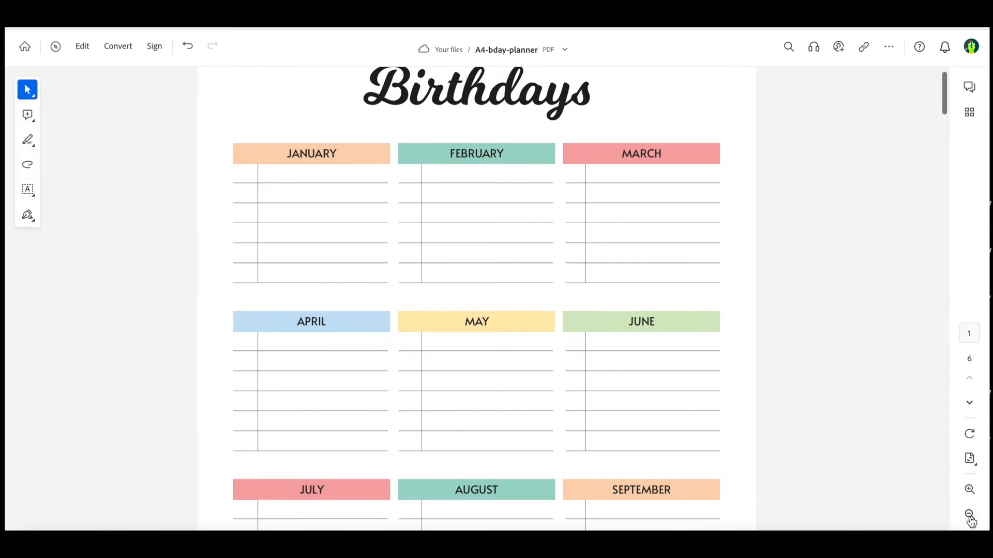
scroll(358, 182, "up", 1)
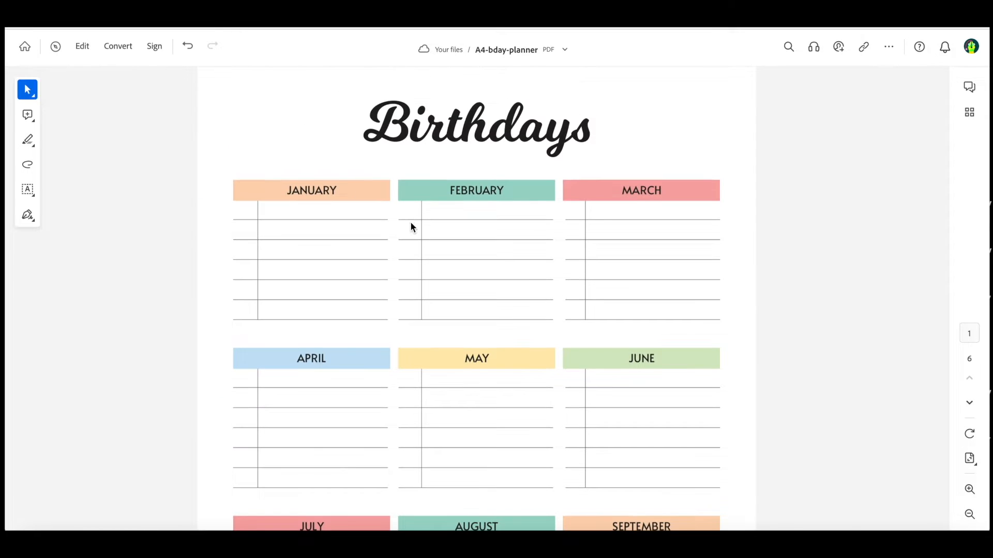
key("super+plus")
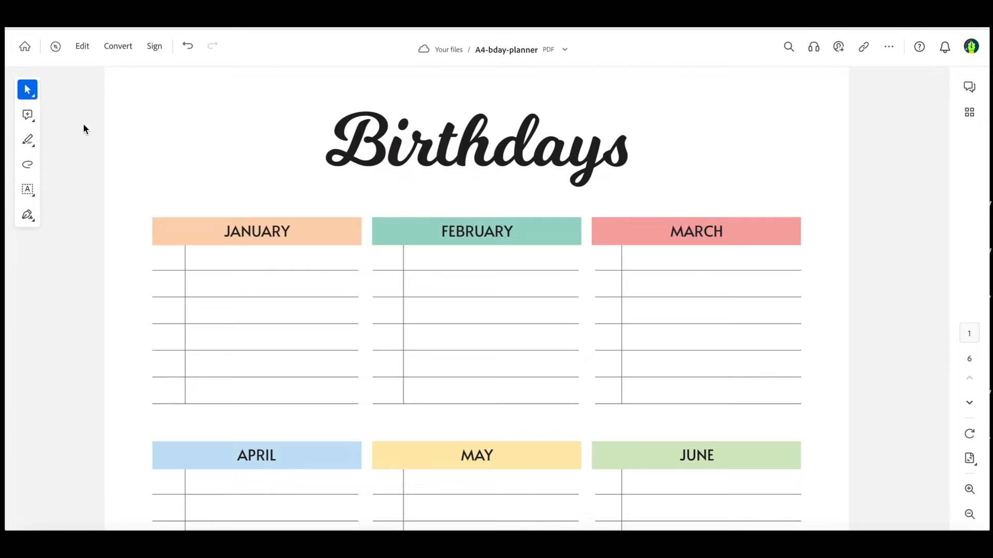
- Switch from the Select tool to the Pan tool and look over page 1
left_click(29, 90)
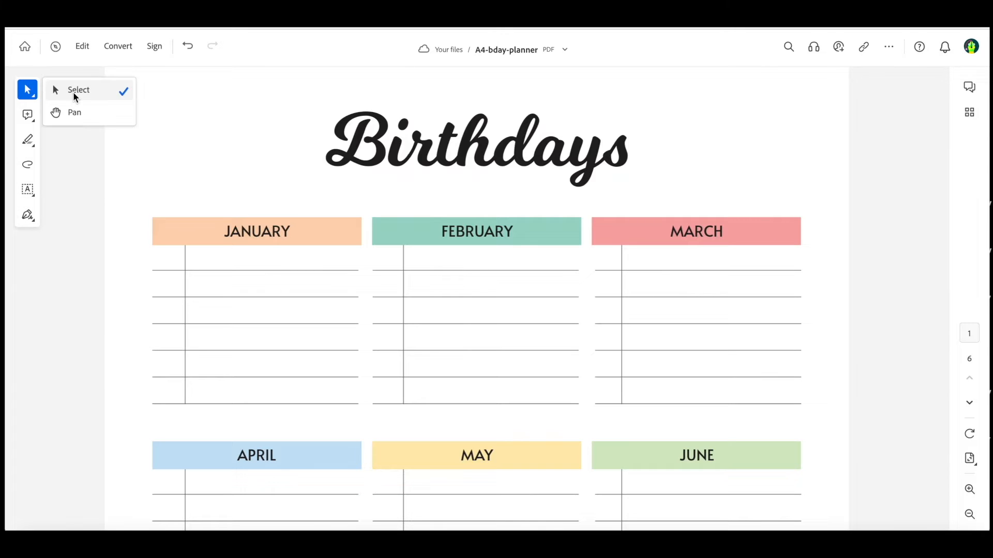
left_click(202, 131)
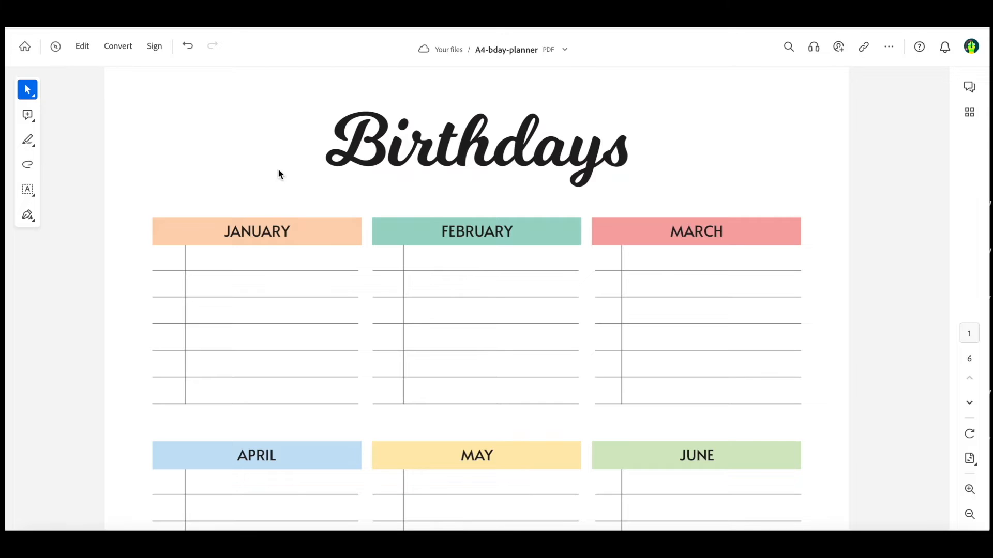
left_click(28, 92)
left_click(100, 121)
scroll(495, 366, "down", 6)
scroll(497, 181, "up", 4)
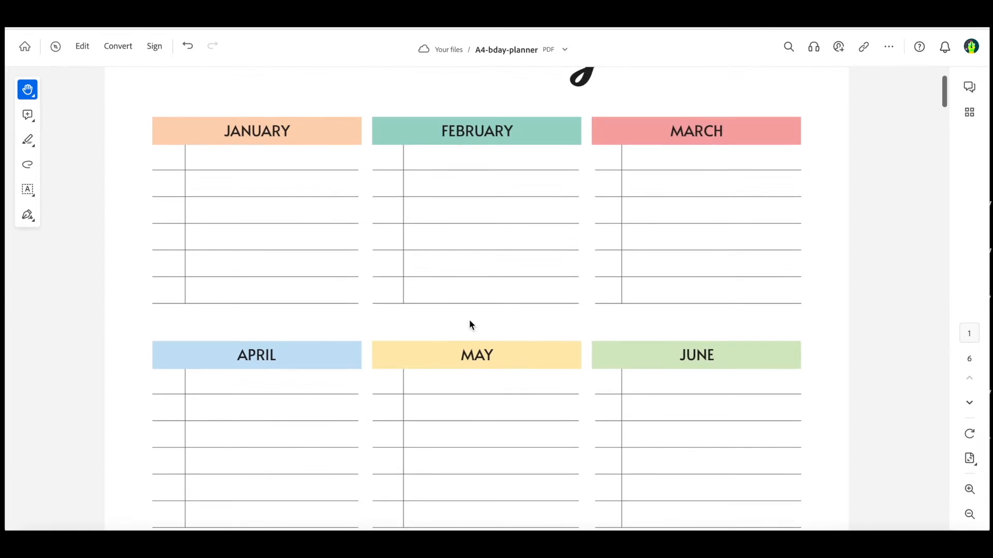
scroll(445, 318, "up", 2)
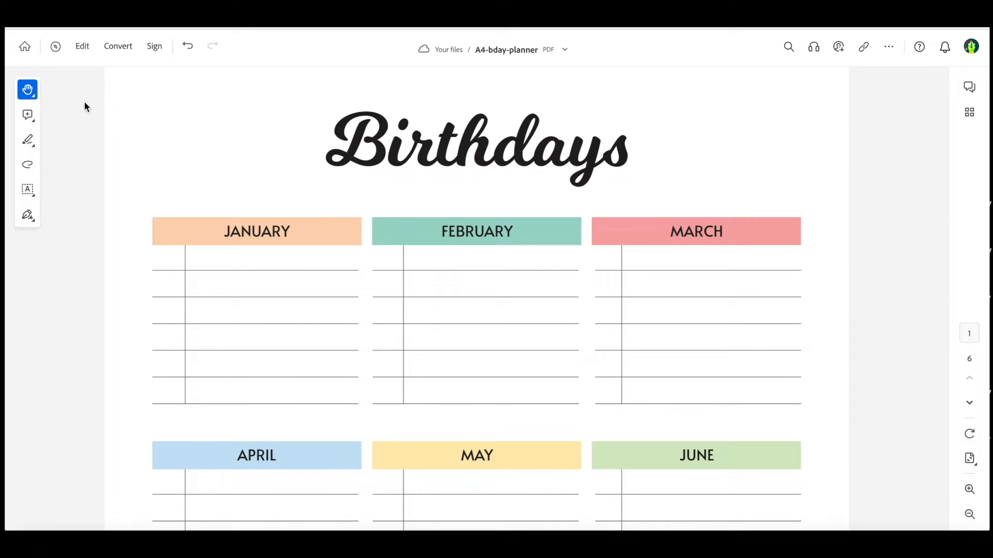
- Add a note comment reading "change colour to purple" and place its marker on the JANUARY header
left_click(31, 116)
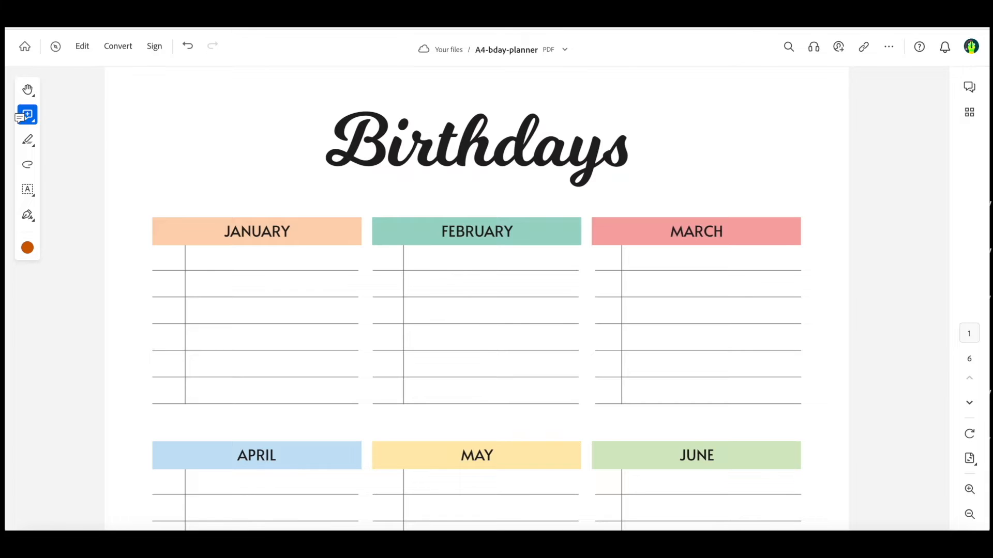
left_click(224, 185)
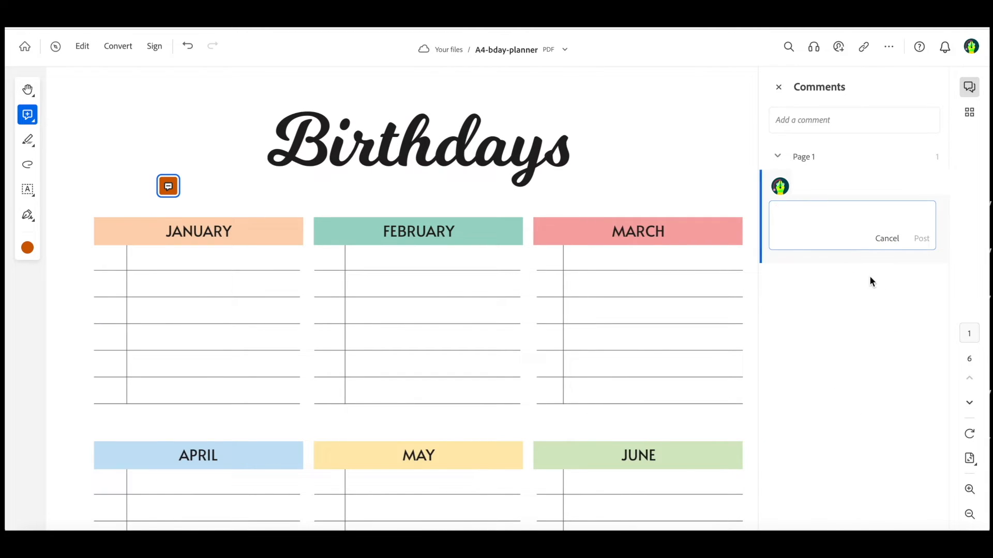
type("change colour to purple")
left_click(922, 239)
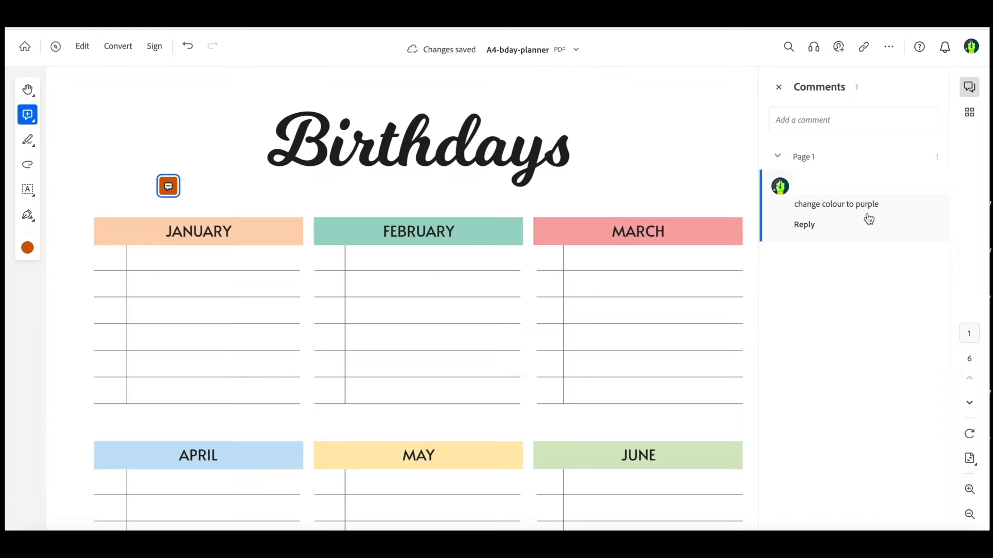
left_click_drag(168, 186, 132, 217)
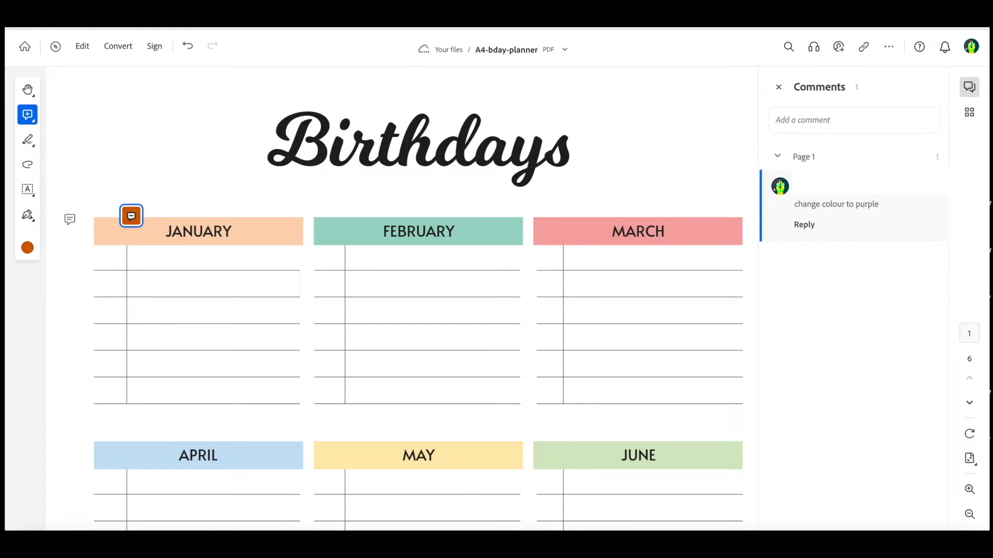
- Add a text comment reading "add text here" and place it in the first row of the January table
mouse_move(28, 117)
left_click(139, 143)
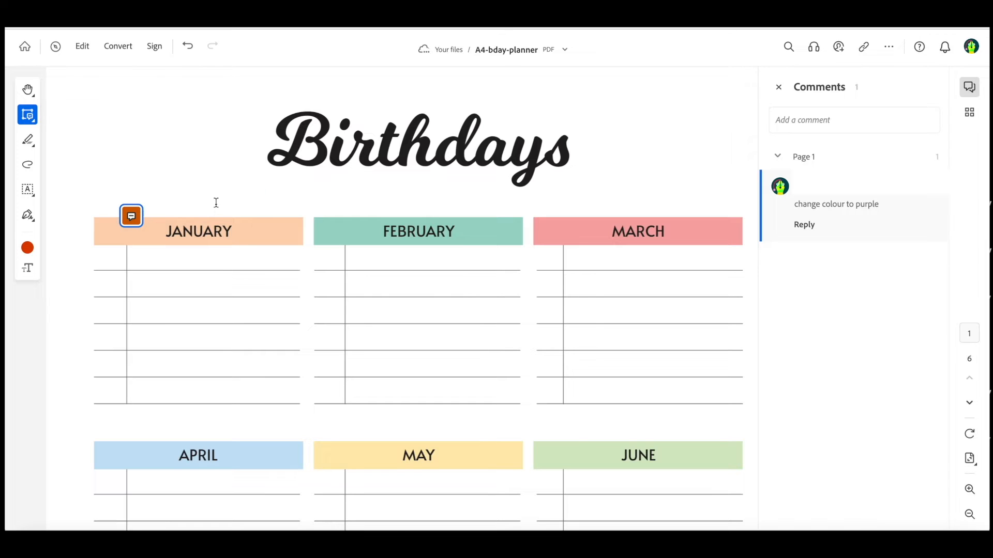
left_click(234, 201)
type("add text here")
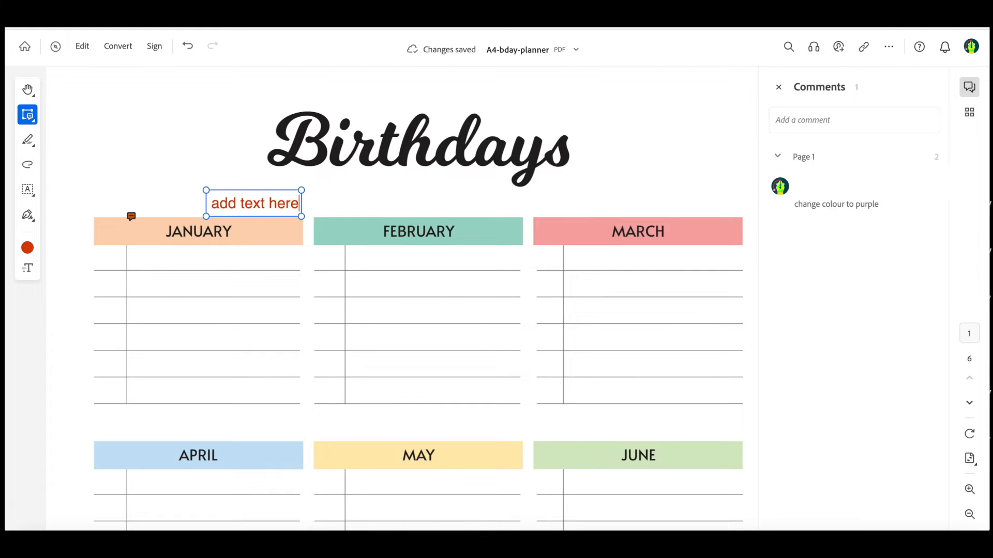
left_click(380, 203)
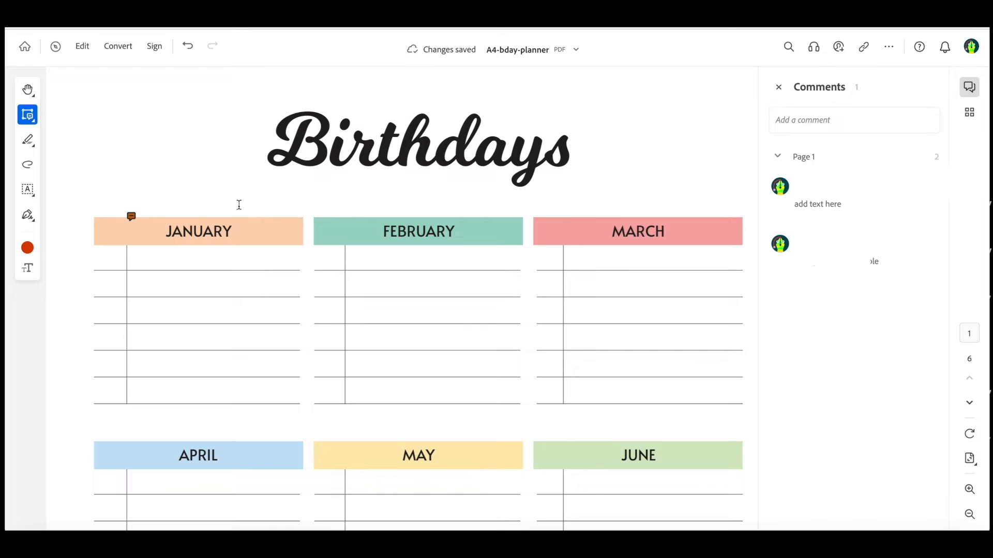
left_click_drag(257, 201, 151, 261)
left_click(177, 259)
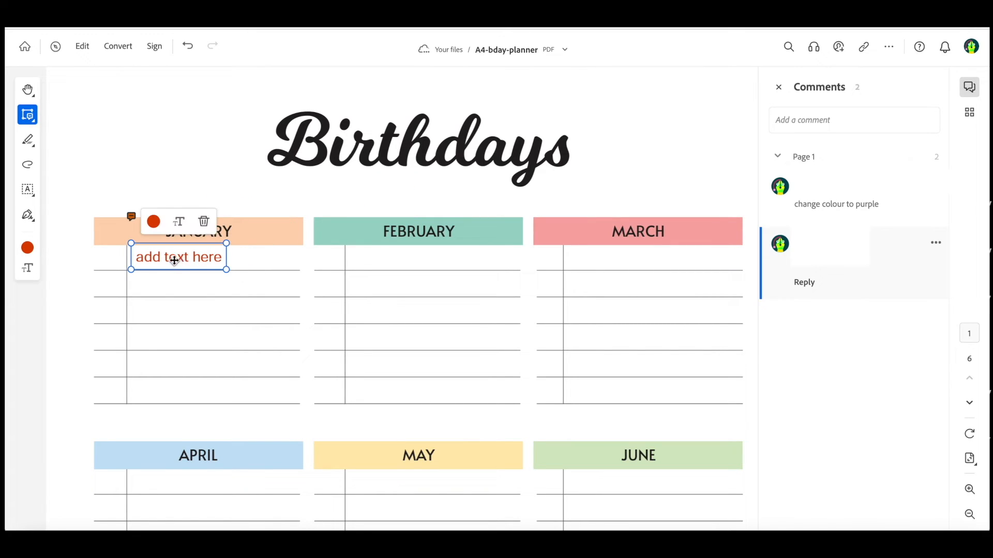
- Recolour the "add text here" comment blue and adjust its text size
left_click(151, 219)
left_click(209, 216)
left_click(195, 257)
left_click(179, 221)
mouse_move(178, 243)
left_mouse_down()
mouse_move(239, 241)
mouse_move(171, 246)
left_mouse_up()
left_click(202, 190)
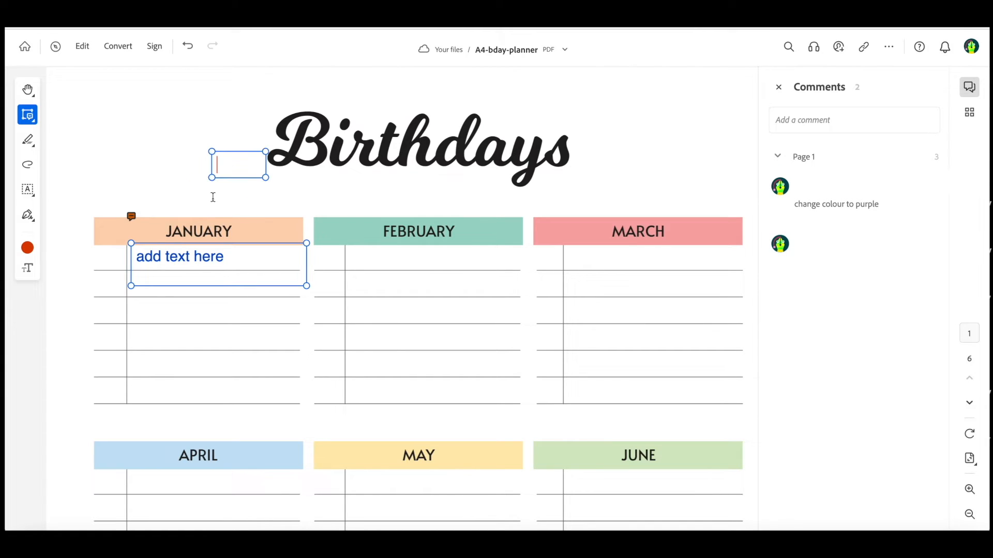
- Undo the note and text comments on page 1 and close the comments list
left_click(131, 216)
left_click(186, 46)
left_click(186, 46)
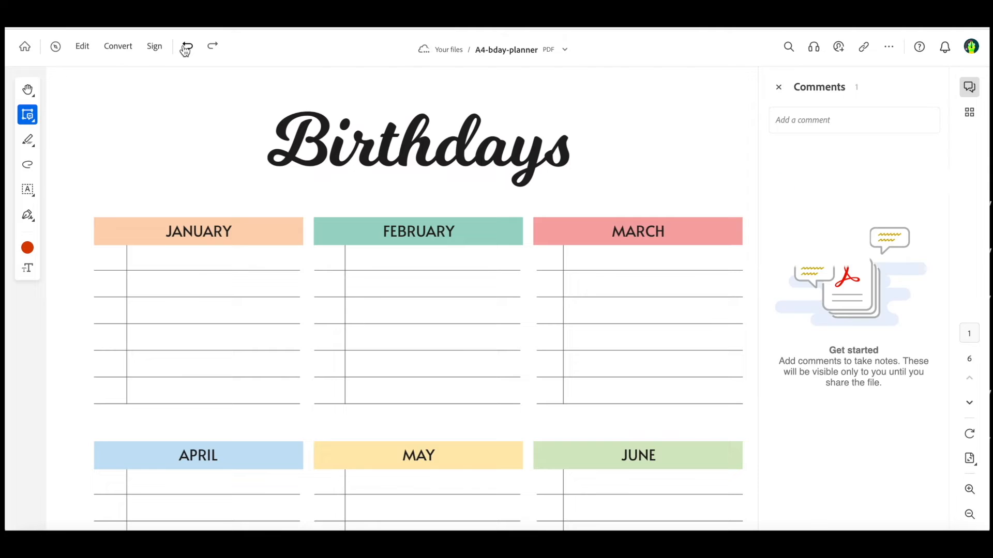
left_click(779, 88)
- Highlight the "Birthdays" title on page 1 in light blue
left_click(28, 140)
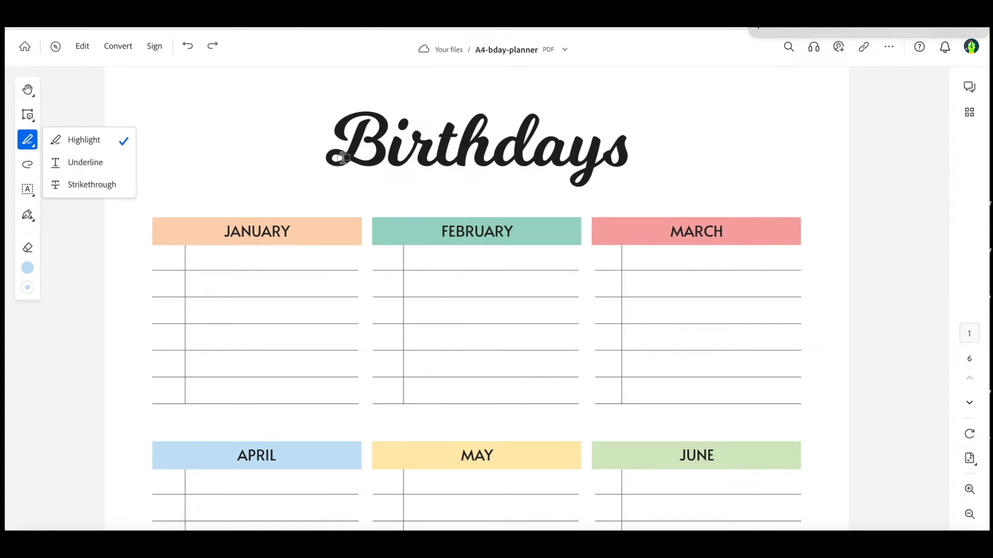
left_click(28, 90)
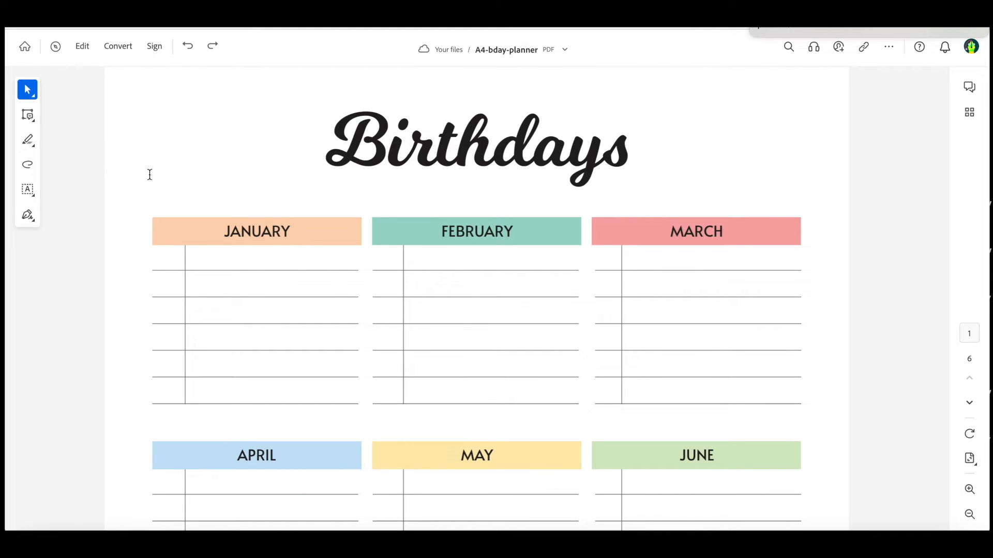
left_click(28, 139)
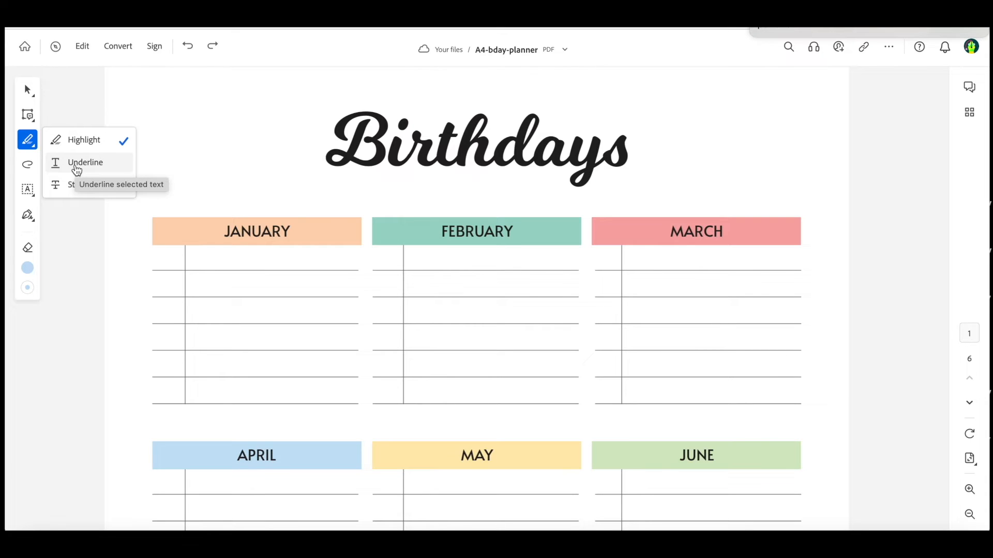
left_click(28, 274)
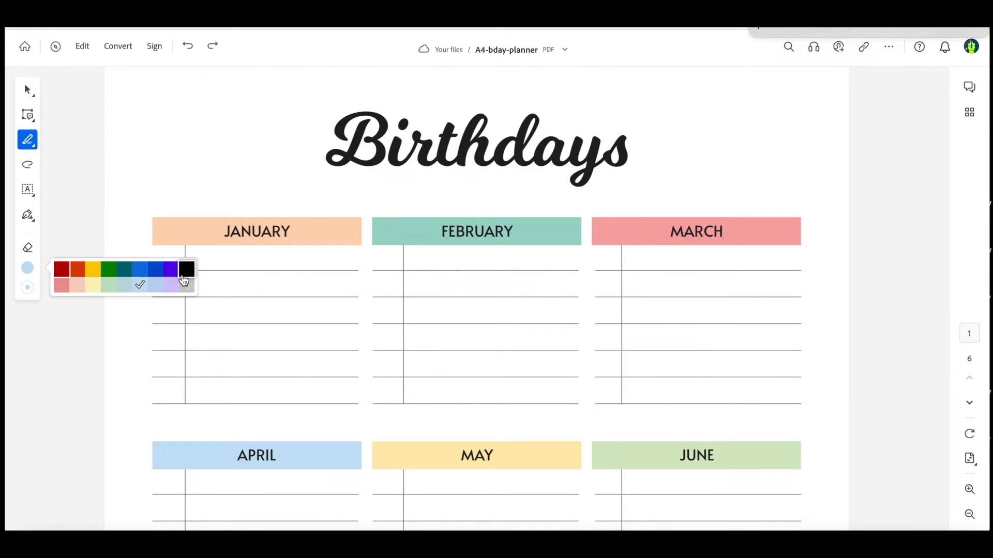
left_click(139, 285)
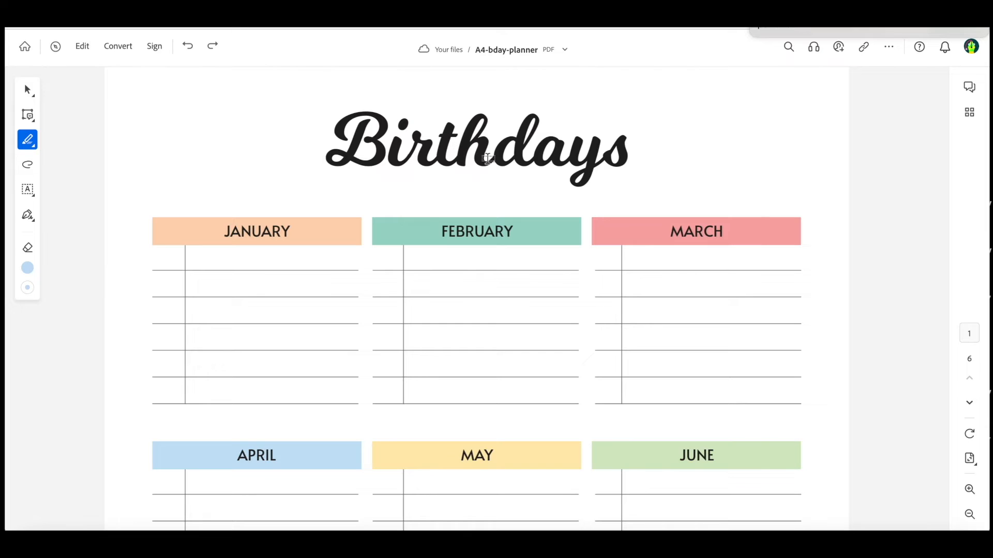
double_click(489, 166)
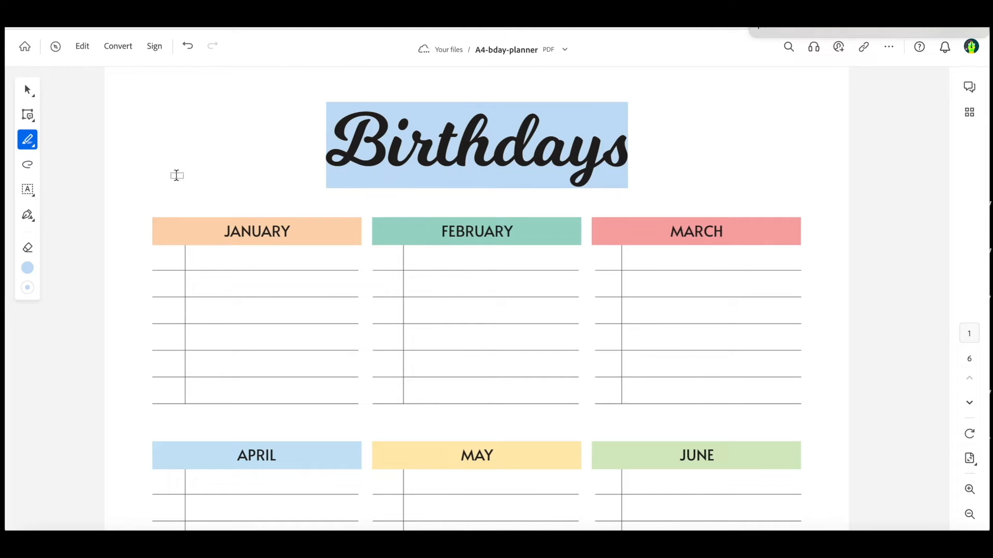
- Underline the JANUARY heading in black and strike through the FEBRUARY heading
left_click(28, 142)
left_click(72, 173)
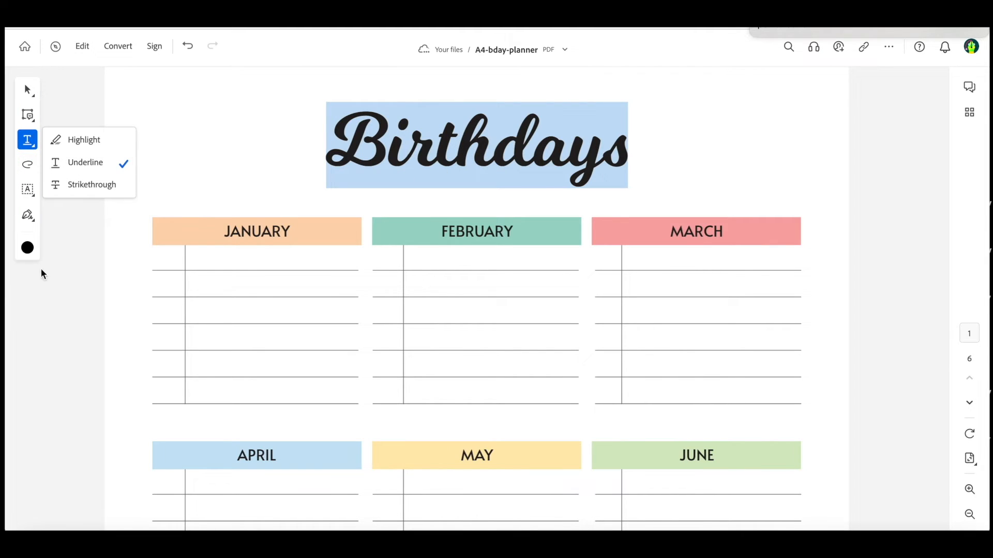
double_click(260, 233)
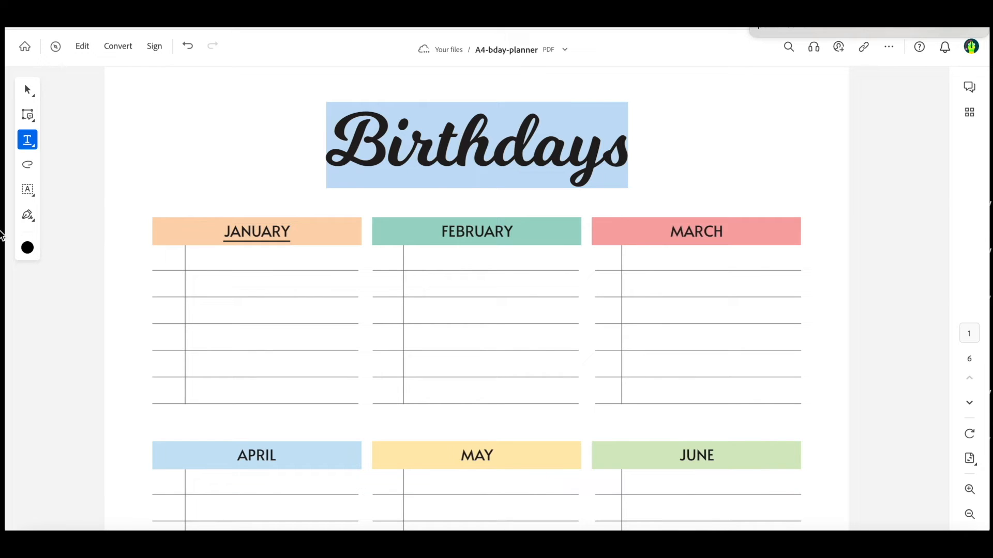
left_click(28, 142)
left_click(87, 187)
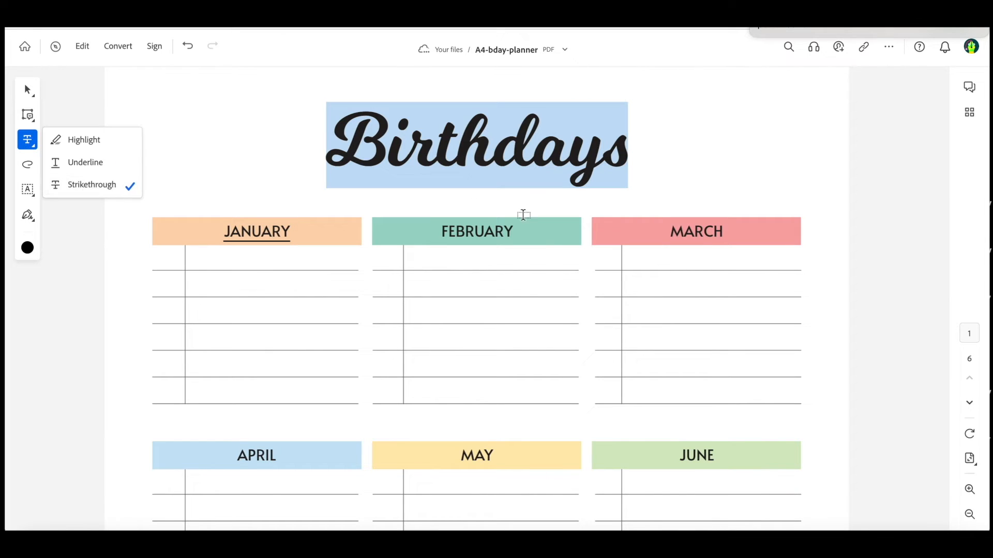
double_click(477, 233)
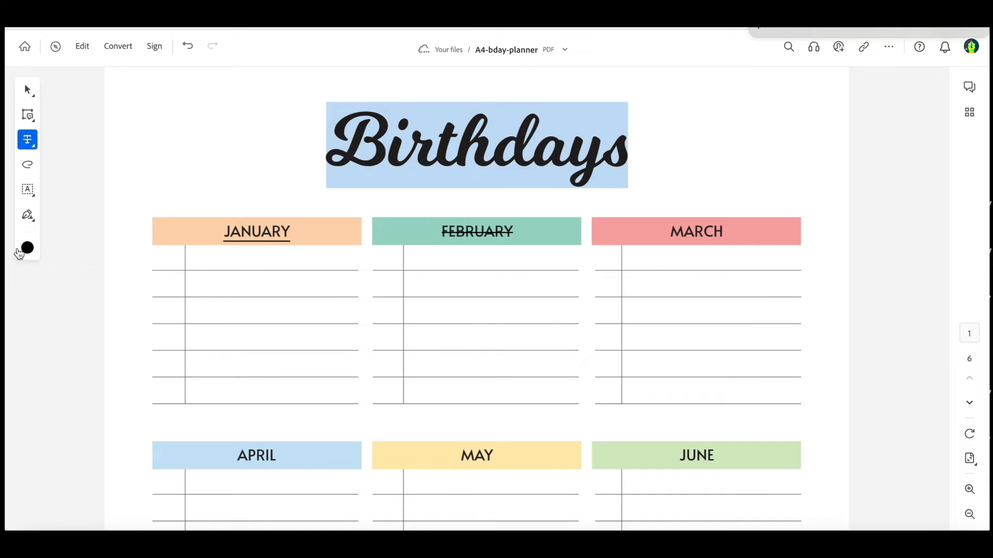
- Underline the MARCH heading in orange-red
left_click(27, 248)
left_click(28, 140)
left_click(77, 162)
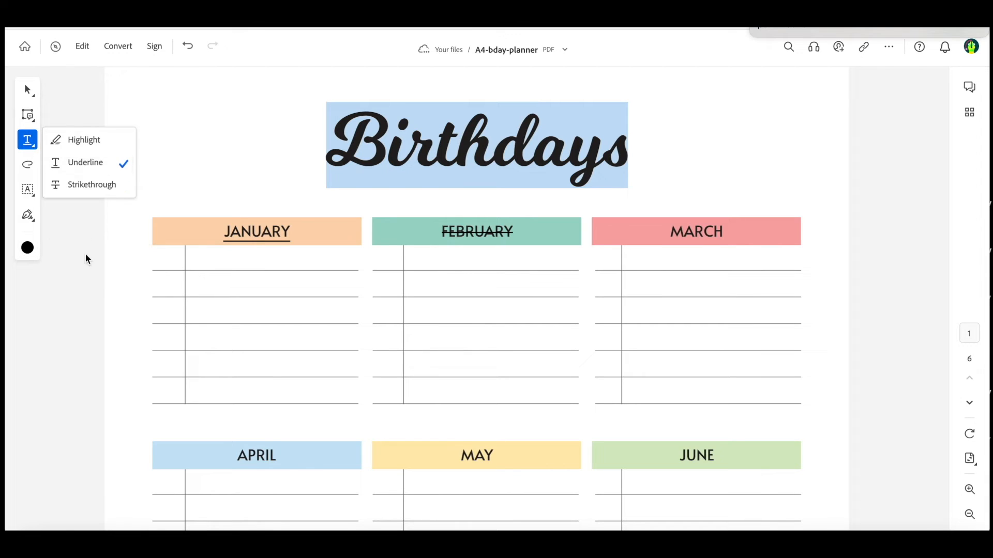
left_click(28, 139)
left_click(27, 248)
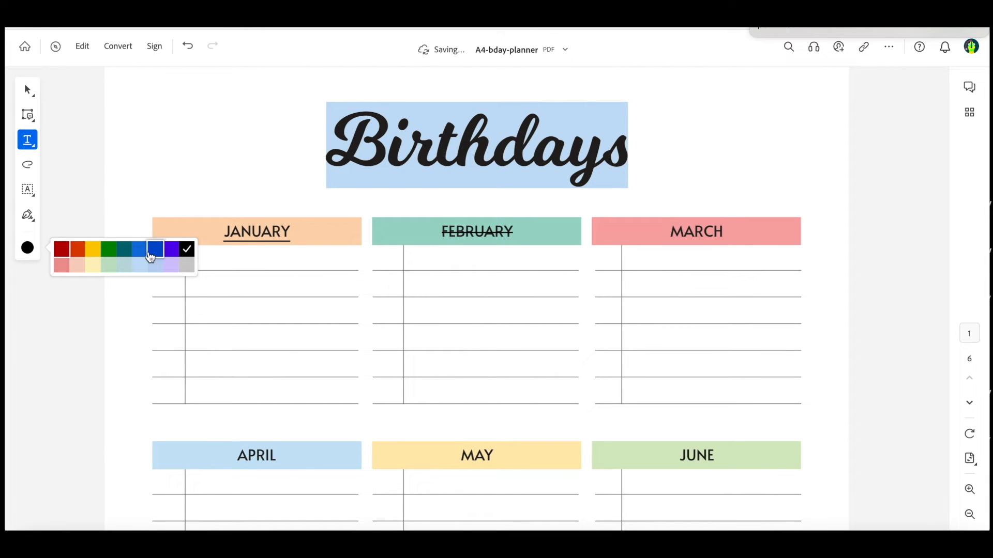
left_click(78, 248)
double_click(703, 230)
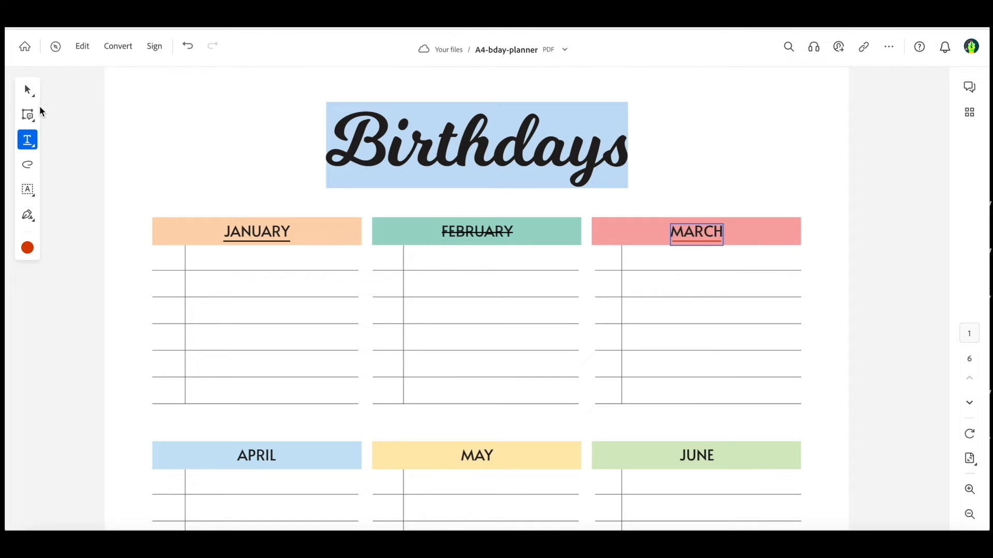
- Draw three dark red vertical freehand strokes beside the Birthdays title, with line thicknesses of 12, 7 and 1 pt
left_click(31, 164)
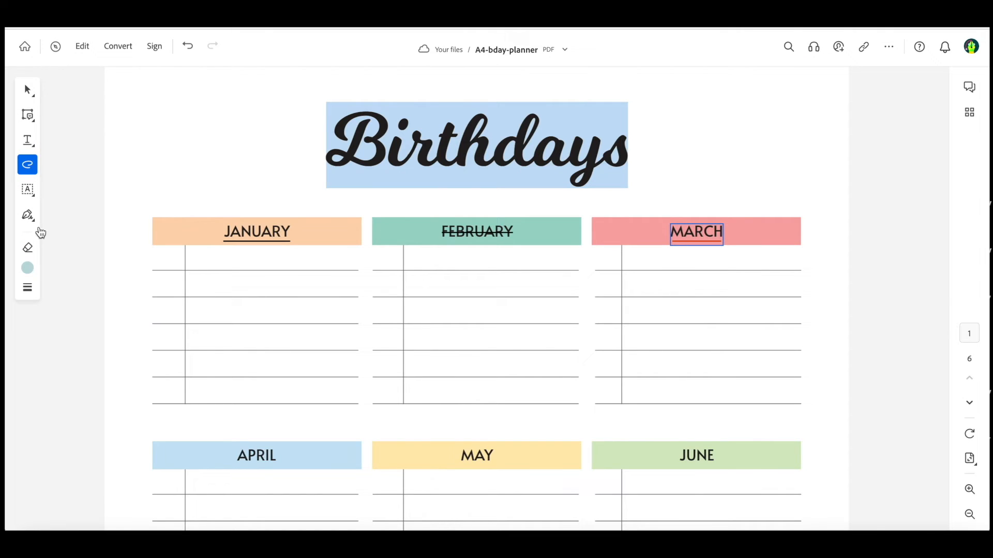
left_click(27, 268)
left_click(73, 272)
left_click(27, 288)
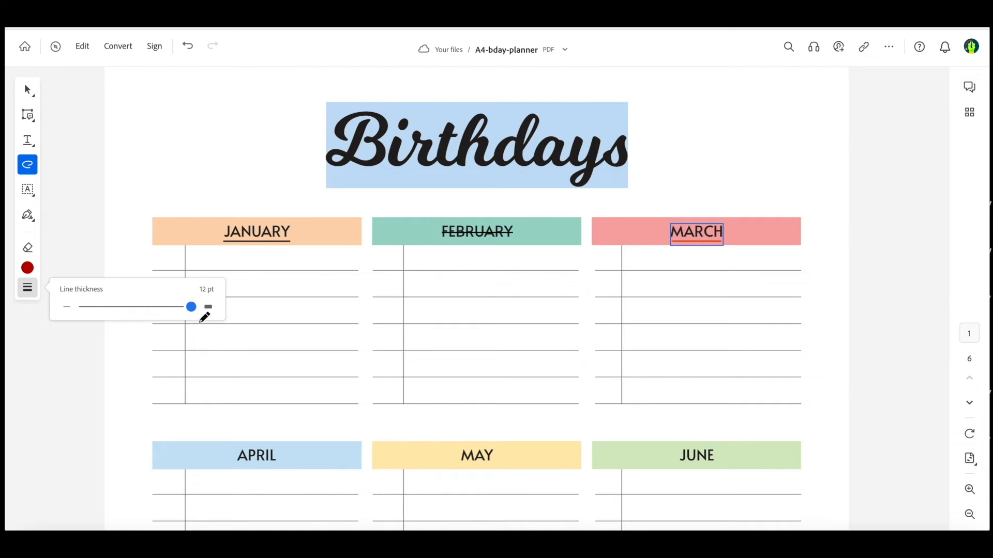
left_click_drag(254, 105, 257, 185)
left_click_drag(191, 307, 144, 307)
left_click_drag(226, 98, 231, 187)
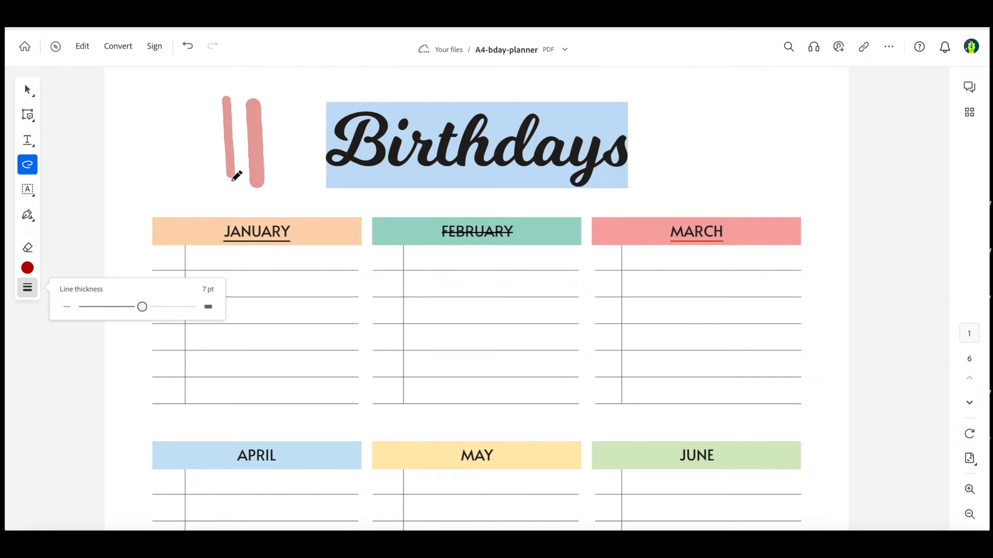
left_click_drag(144, 307, 84, 308)
left_click_drag(204, 98, 205, 186)
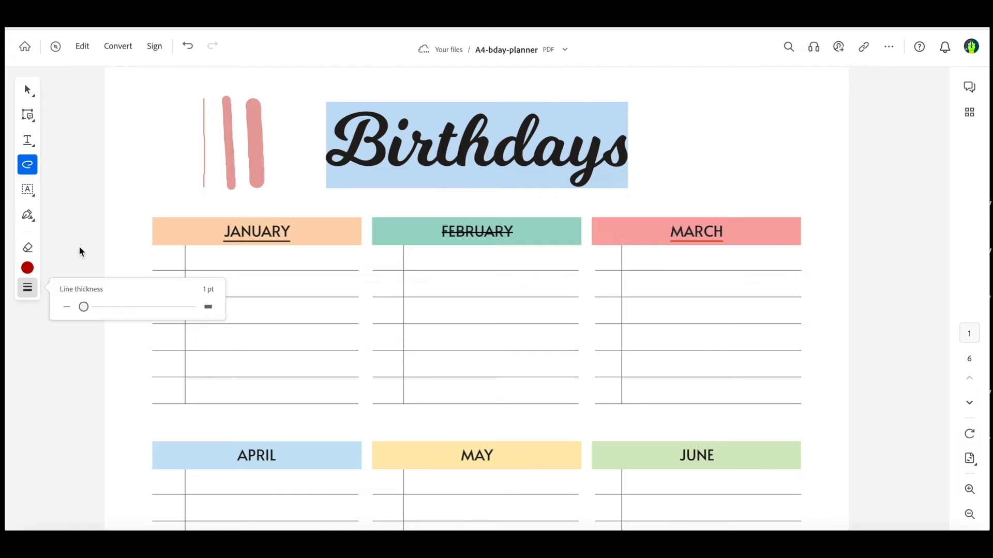
- Erase the freehand strokes beside the Birthdays title
left_click(27, 248)
mouse_move(228, 103)
left_mouse_down()
mouse_move(247, 154)
mouse_move(271, 159)
mouse_move(204, 138)
mouse_move(203, 116)
mouse_move(213, 188)
left_mouse_up()
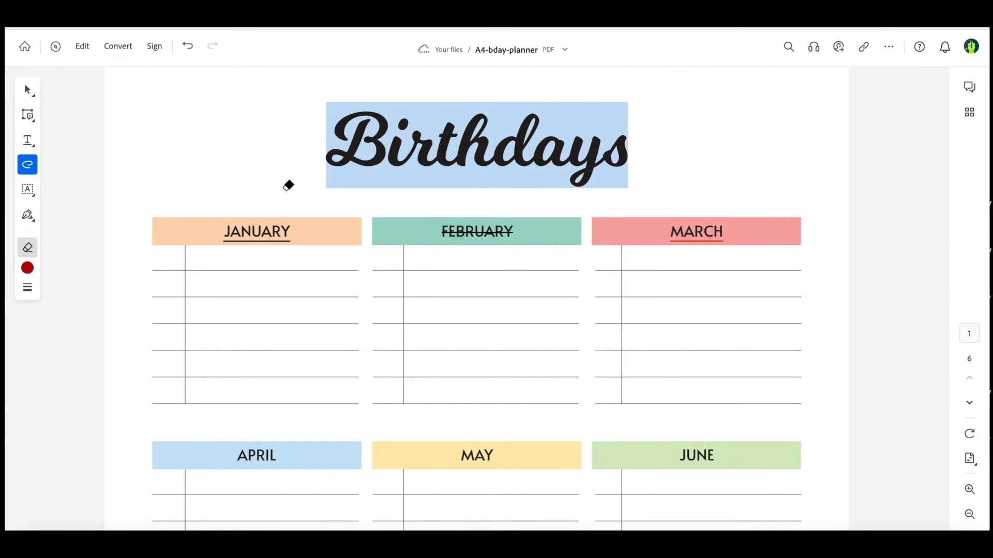
- Add fill-in text with "3rd" and the person's first name, place it in January's first row and enlarge it
left_click(27, 189)
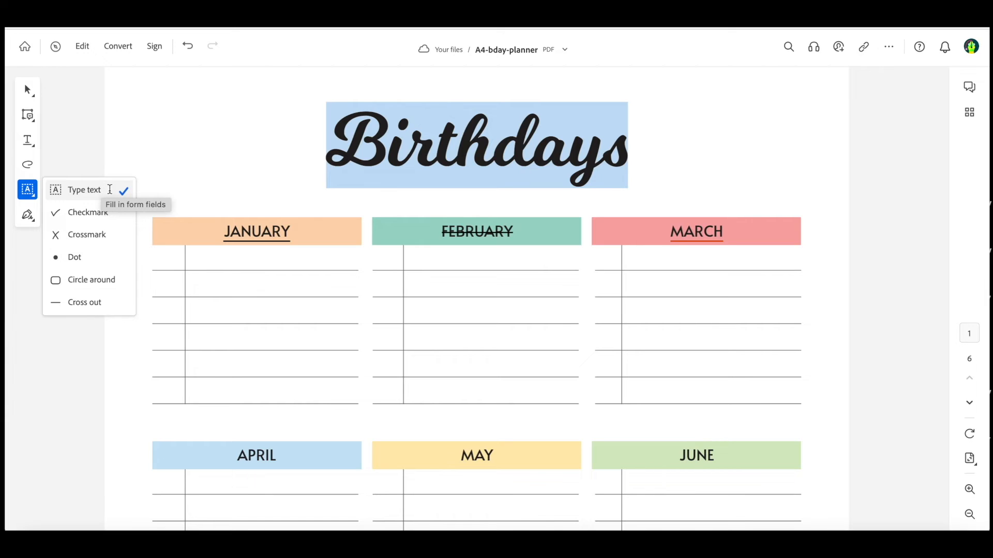
left_click(187, 157)
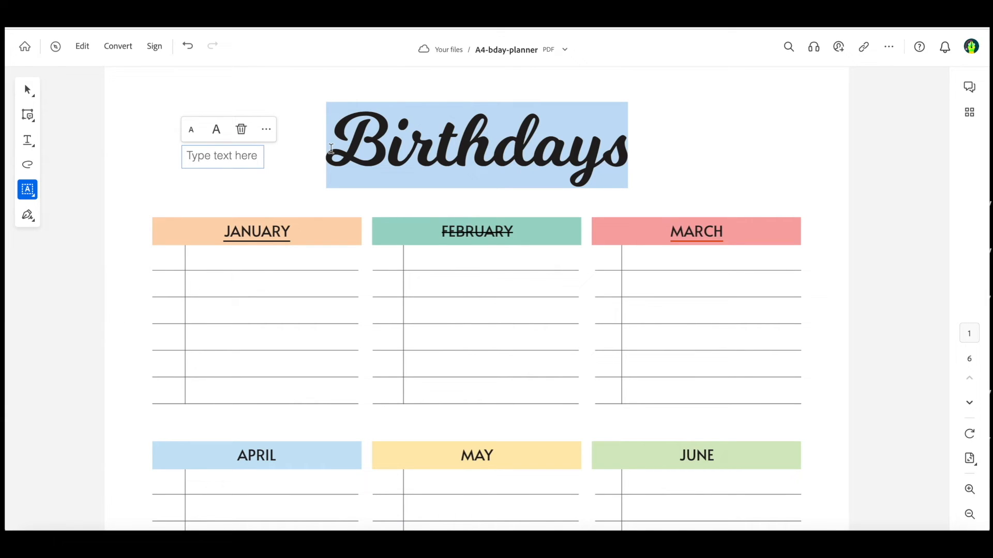
type("3rd   lara")
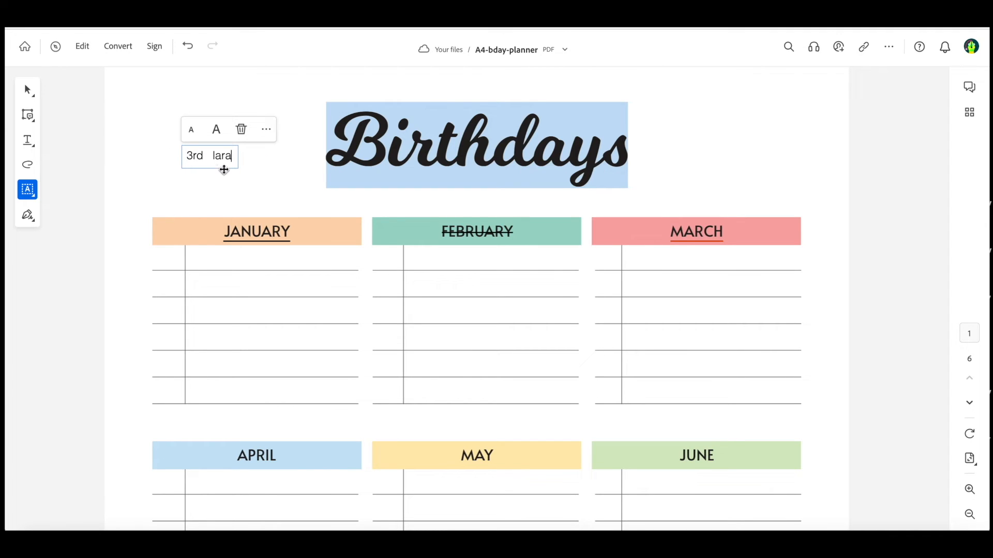
left_click_drag(228, 166, 213, 271)
left_click(192, 229)
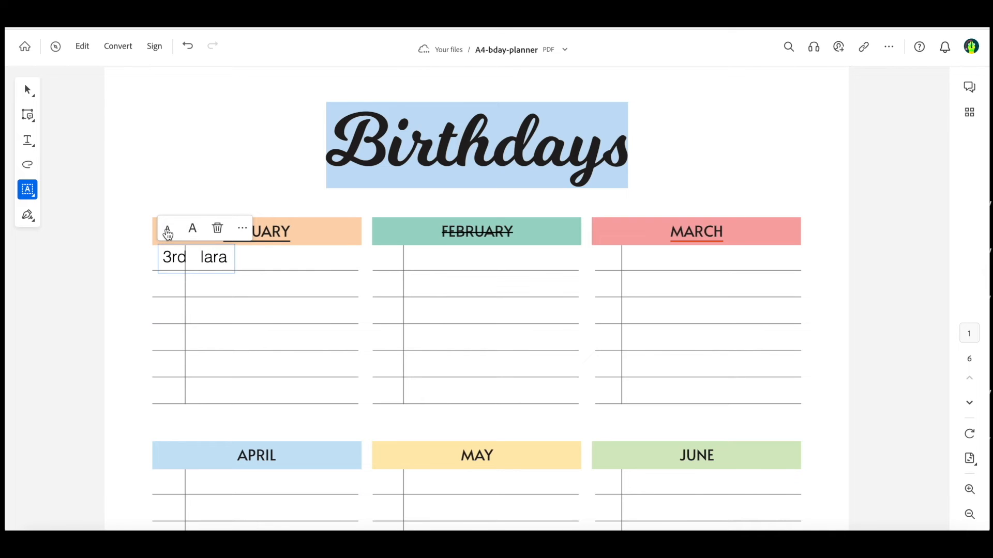
left_click(167, 229)
left_click(192, 233)
left_click(193, 231)
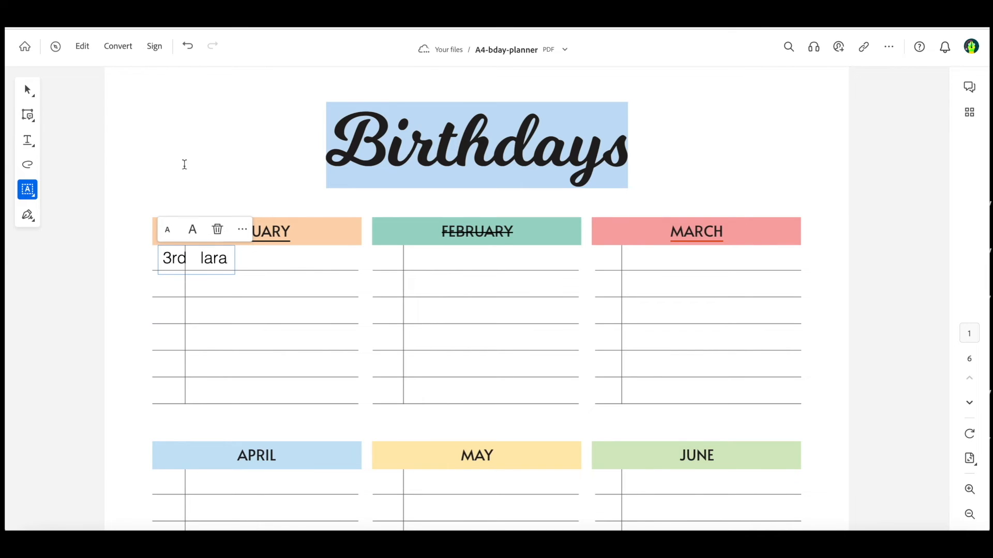
- Put a checkmark in the date column of January's second row and a crossmark in the third row
left_click(32, 193)
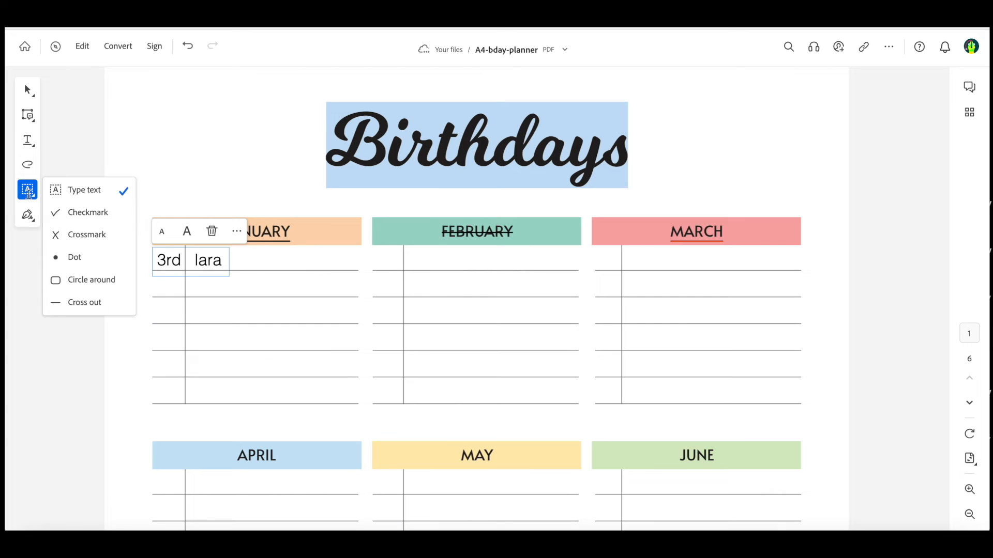
left_click(67, 214)
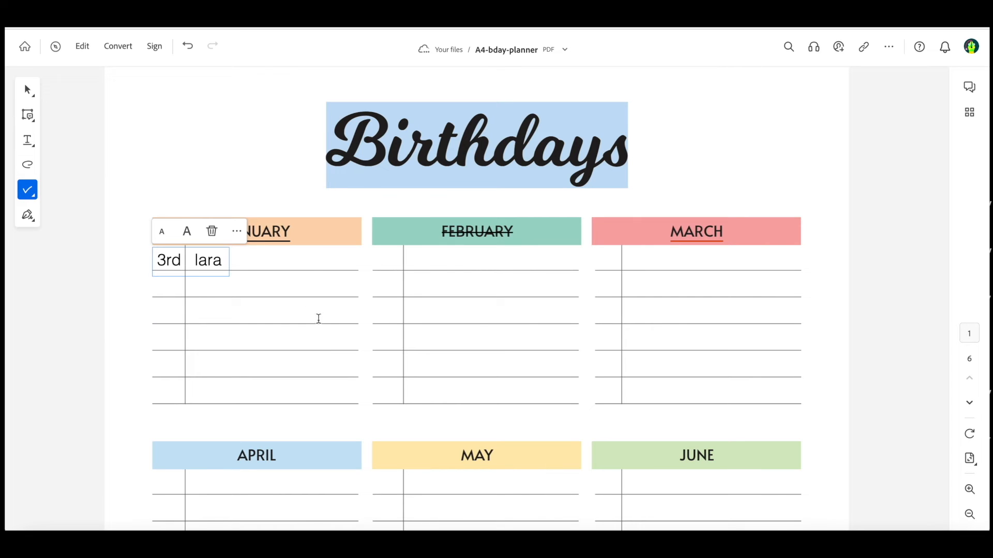
left_click(236, 161)
left_click_drag(239, 161, 176, 297)
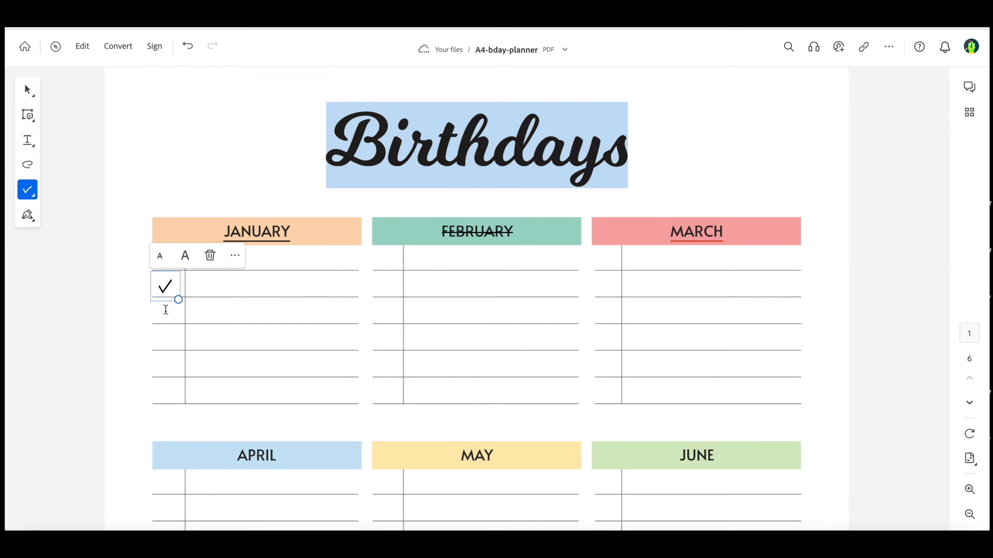
left_click(34, 196)
left_click(85, 233)
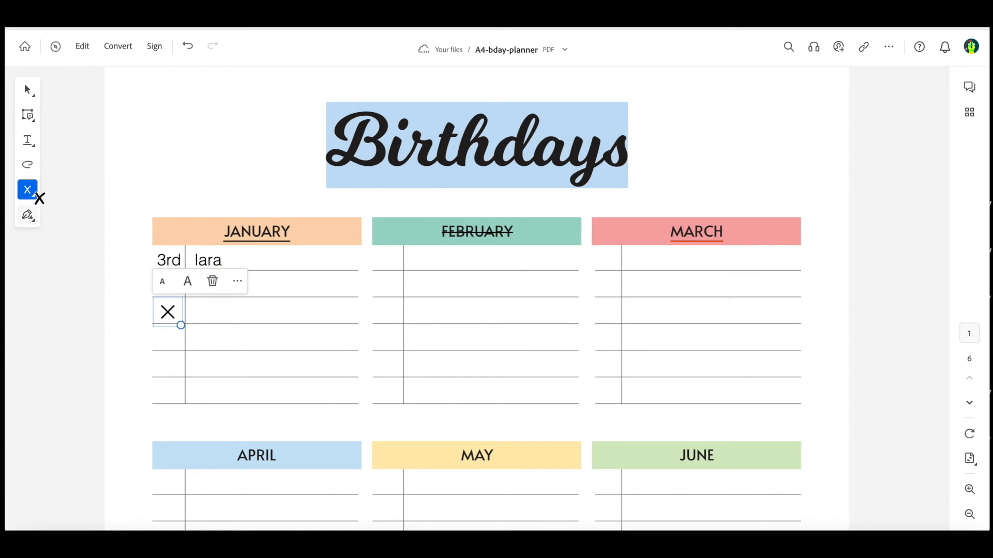
- Place a dot after the first name in January's first row
left_click(35, 196)
left_click(73, 266)
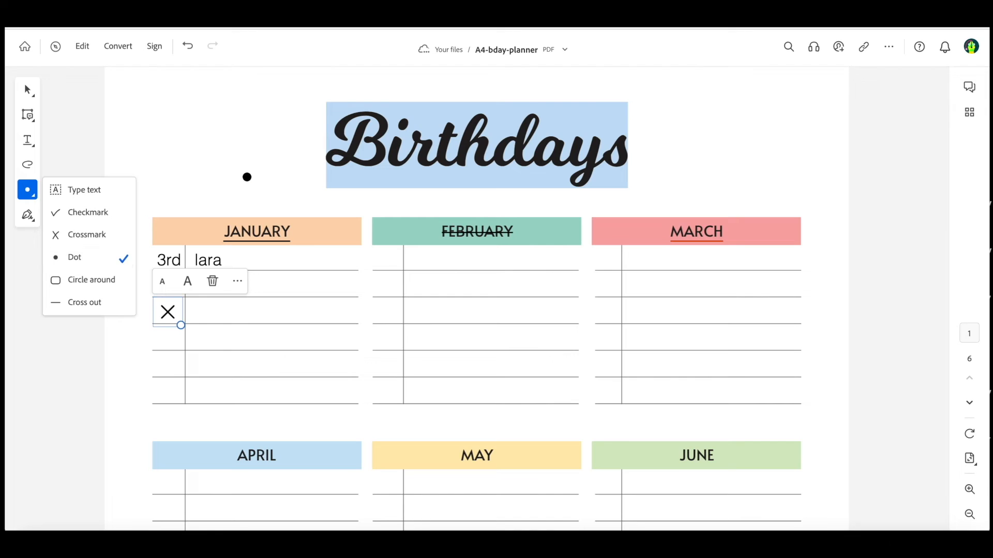
left_click(246, 177)
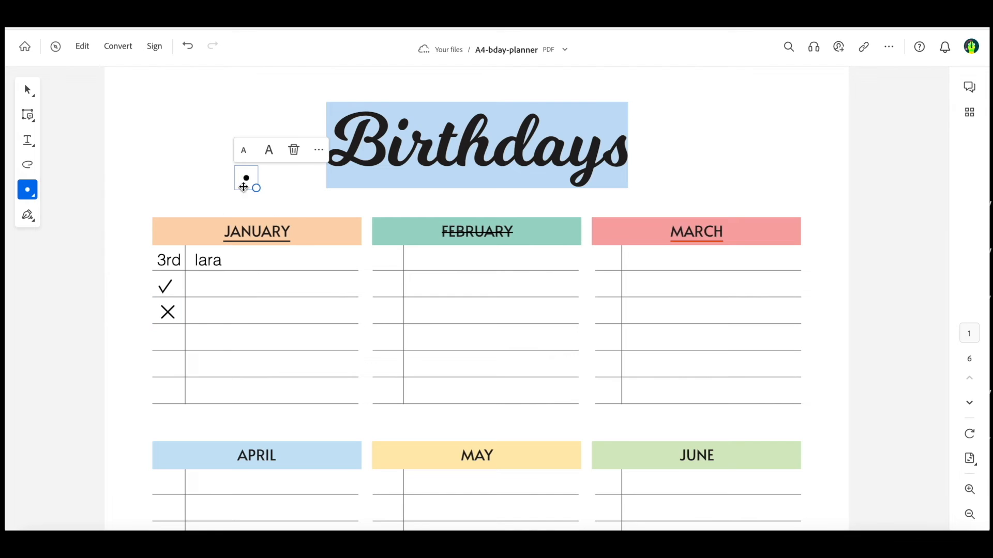
left_click_drag(246, 178, 238, 259)
- Circle around the JANUARY heading and the table's first four rows with a large rounded outline
left_click(37, 196)
left_click(92, 280)
mouse_move(247, 145)
left_mouse_down()
mouse_move(284, 263)
mouse_move(399, 251)
mouse_move(412, 285)
mouse_move(286, 354)
left_mouse_up()
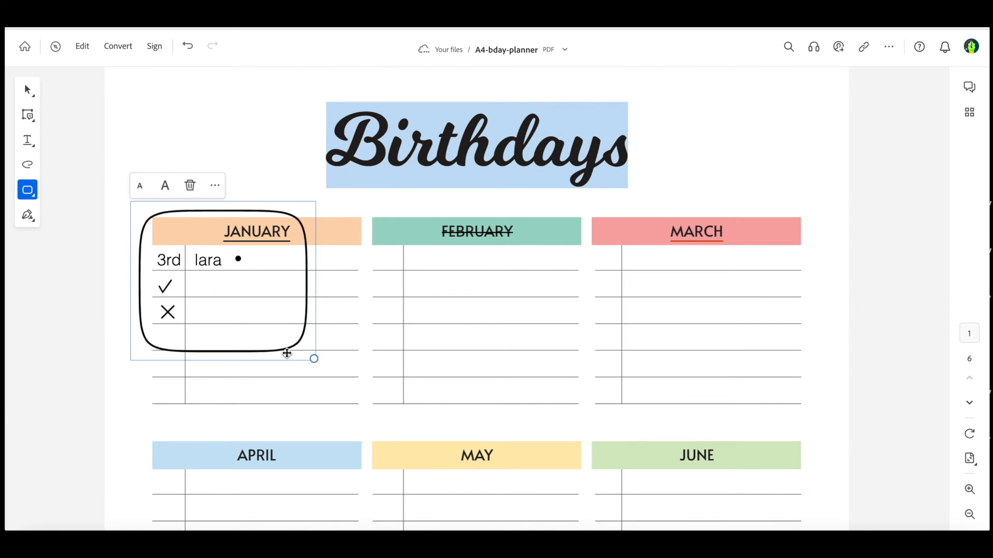
- Place a short cross-out line just above the FEBRUARY heading and delete the extra line beside the title
left_click(36, 195)
left_click(82, 302)
left_click(231, 167)
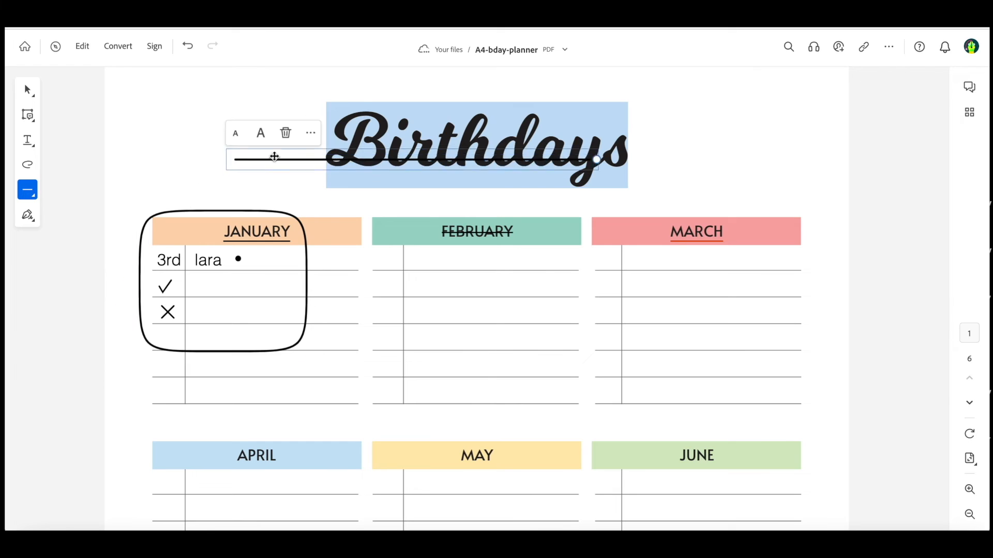
left_click_drag(359, 170, 427, 160)
left_click_drag(662, 157, 282, 150)
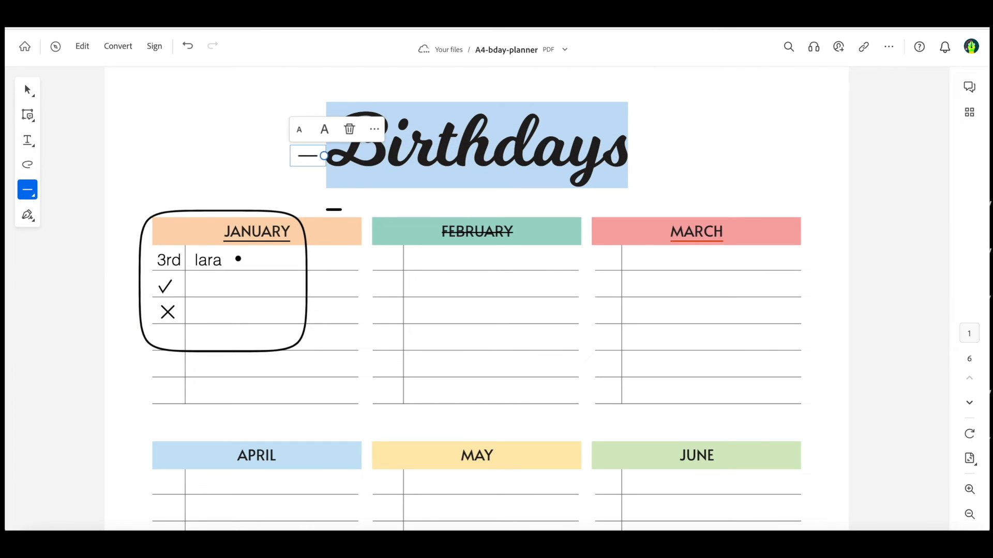
left_click(315, 187)
left_click_drag(313, 188, 396, 210)
left_click(308, 156)
key("Delete")
- Re-enter the signature as typed text "zedd studio", try the drawn and image options, and save the typed version
left_click(25, 219)
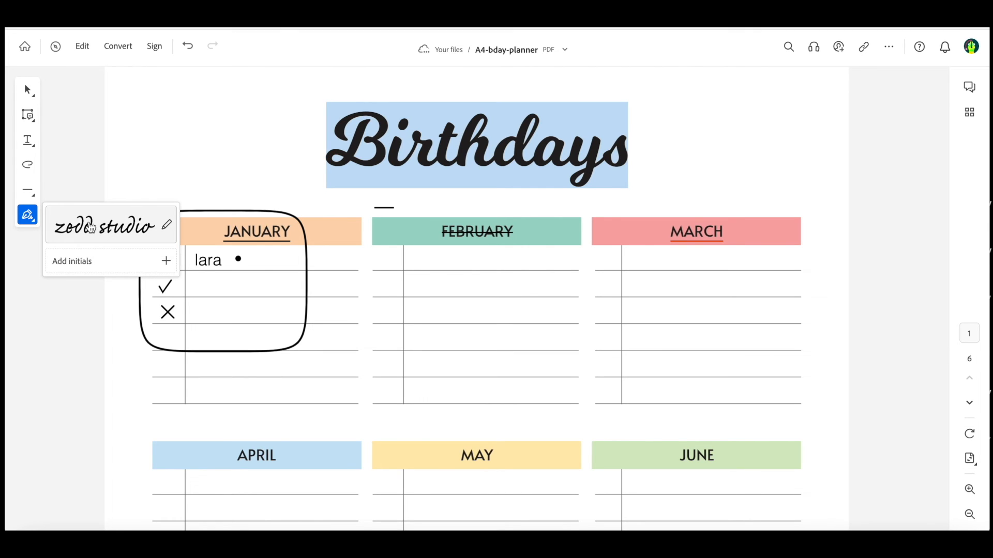
left_click(167, 227)
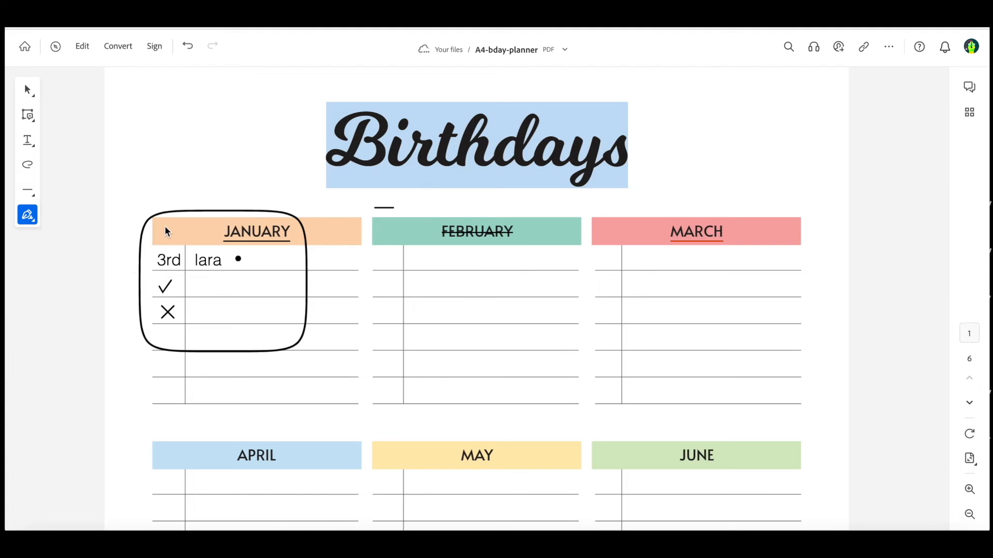
type("zedd studio")
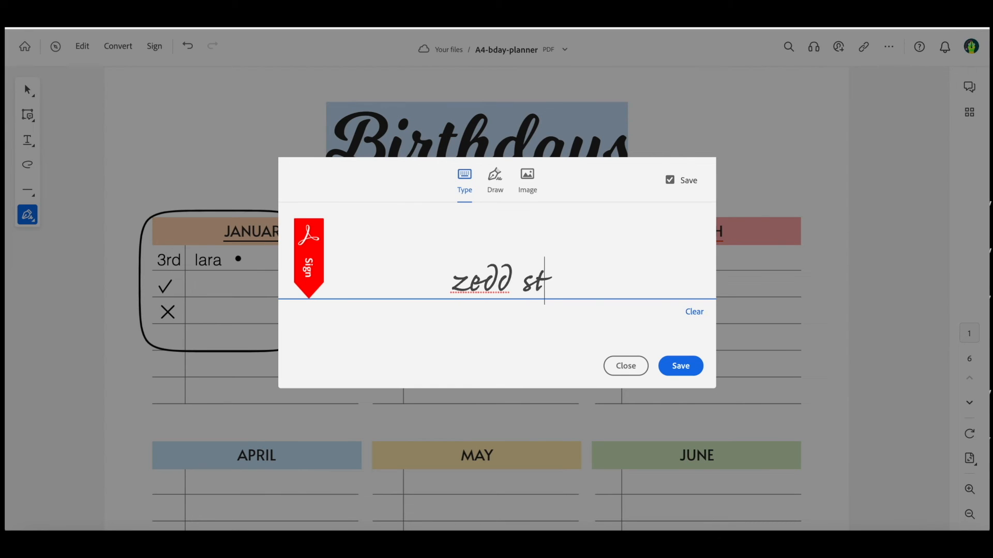
left_click(494, 180)
left_click_drag(432, 278, 581, 250)
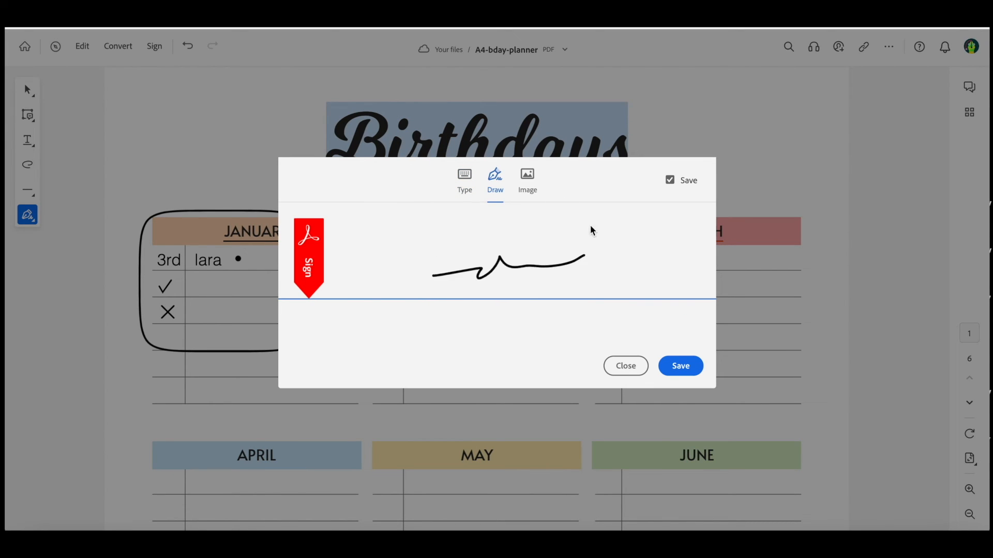
left_click(527, 178)
left_click(464, 179)
left_click(681, 365)
- Place the "zedd studio" signature in the blank space before the Birthdays title and resize it to fit there
left_click(243, 154)
mouse_move(299, 156)
left_mouse_down()
mouse_move(505, 162)
mouse_move(305, 163)
mouse_move(319, 155)
left_mouse_up()
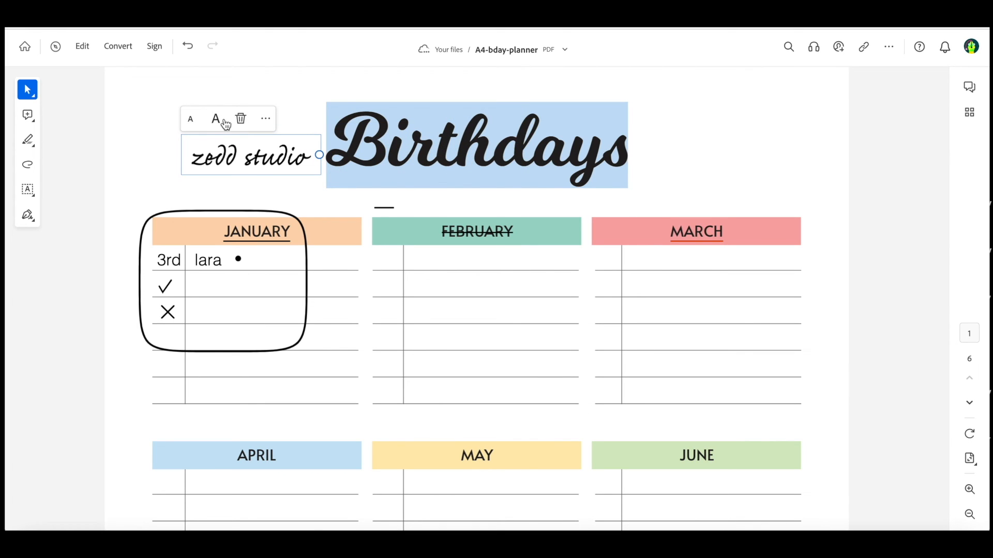
left_click_drag(241, 151, 225, 140)
- Look at the drawing and image options for adding initials and close the dialog without saving
left_click(27, 215)
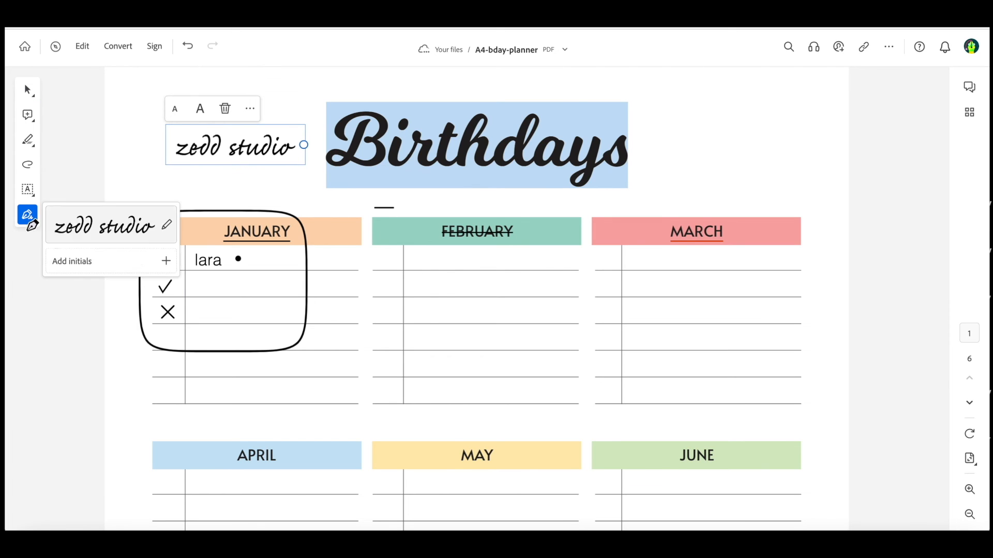
left_click(100, 262)
left_click(496, 176)
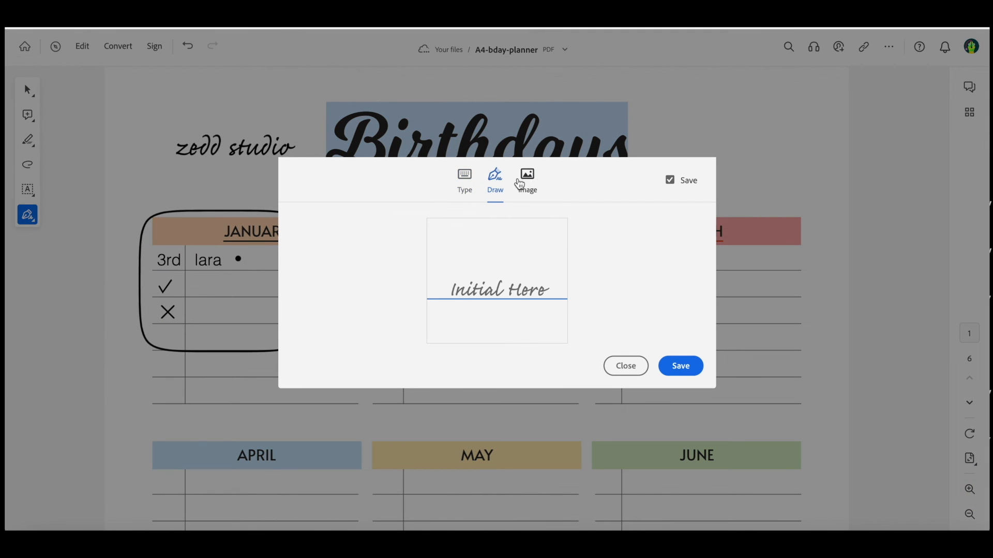
left_click(526, 181)
left_click(606, 368)
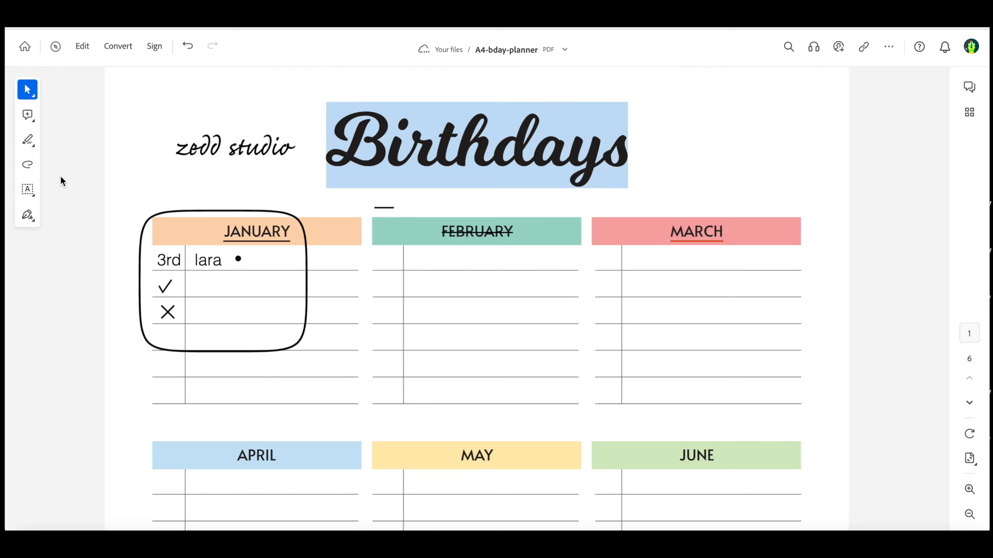
- Add a text field reading "hey" in the blank space after the Birthdays title and show its field type options
left_click(28, 189)
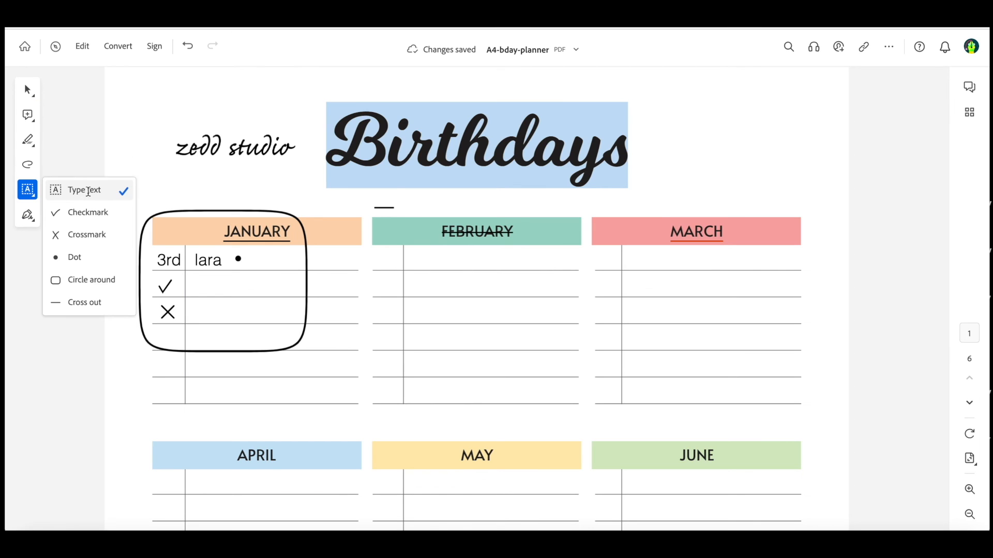
left_click(84, 188)
left_click(726, 156)
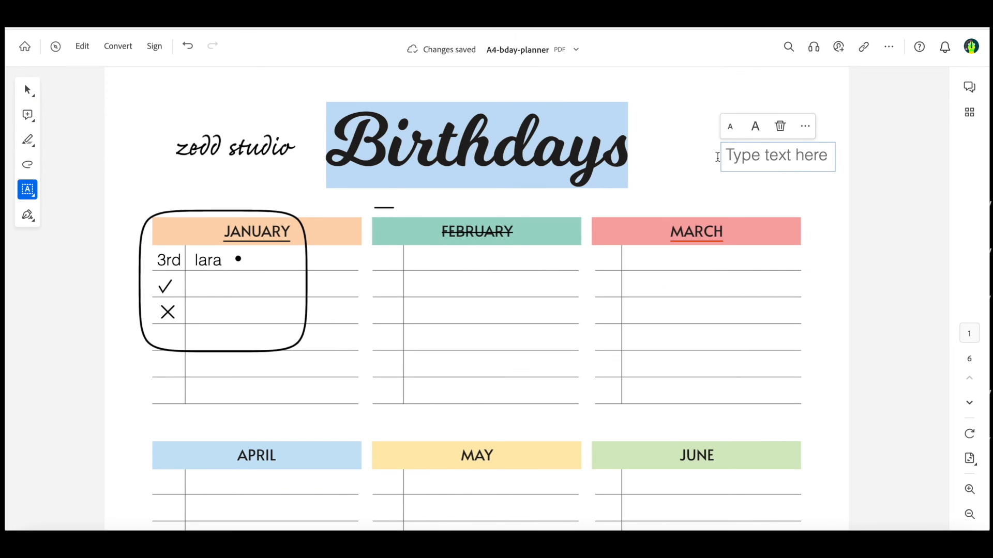
left_click(805, 128)
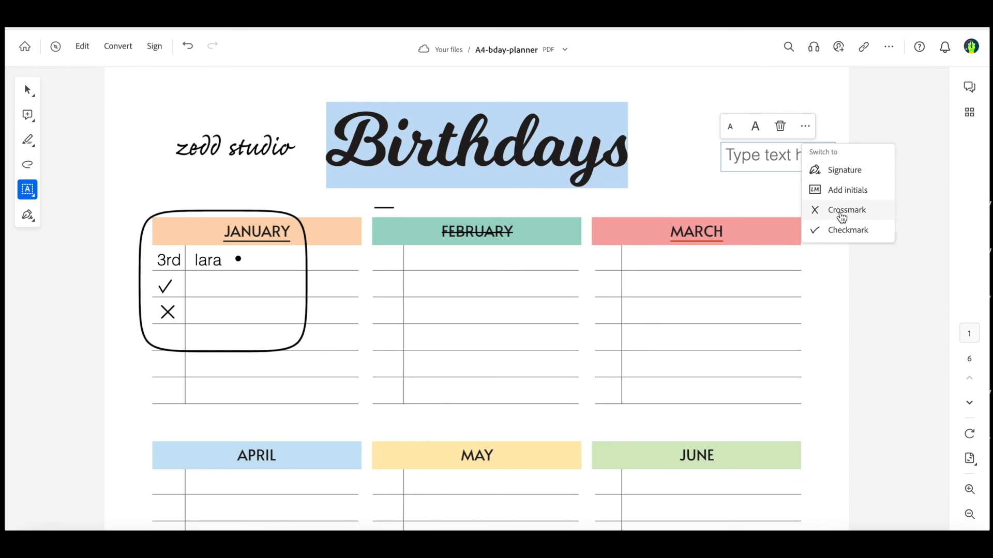
type("hey")
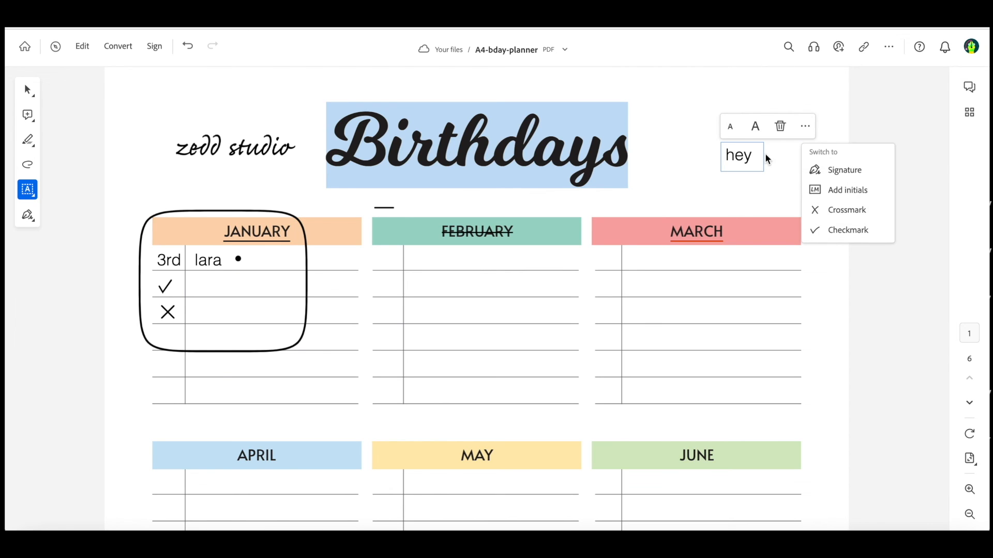
- Switch the "hey" field after the Birthdays title to a crossmark, and change that to a checkmark
left_click(848, 210)
left_click(802, 125)
left_click(844, 226)
left_click(799, 122)
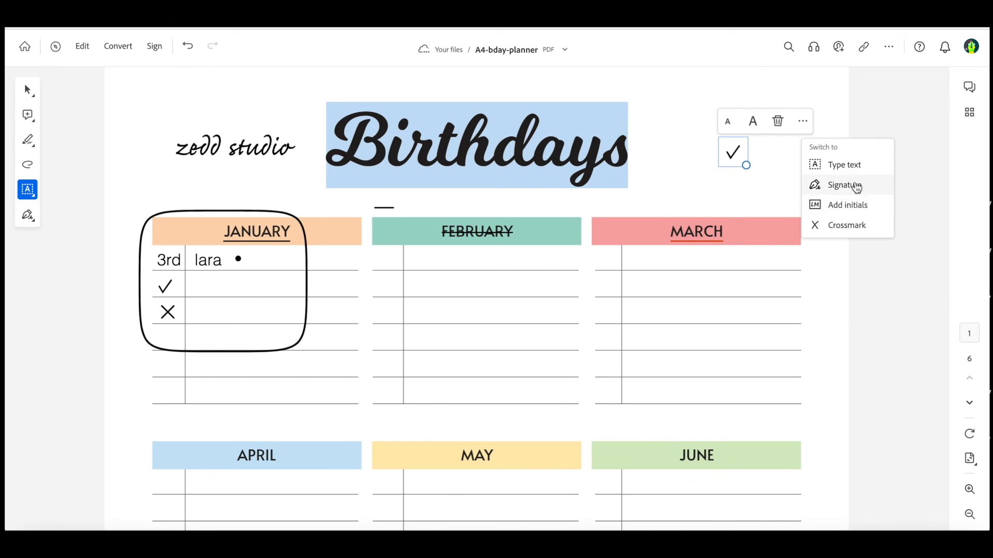
- Try switching the checkmark field to a signature, typed text and initials, and close the initials dialog without saving
left_click(855, 186)
left_click(800, 124)
left_click(853, 165)
left_click(805, 126)
left_click(853, 170)
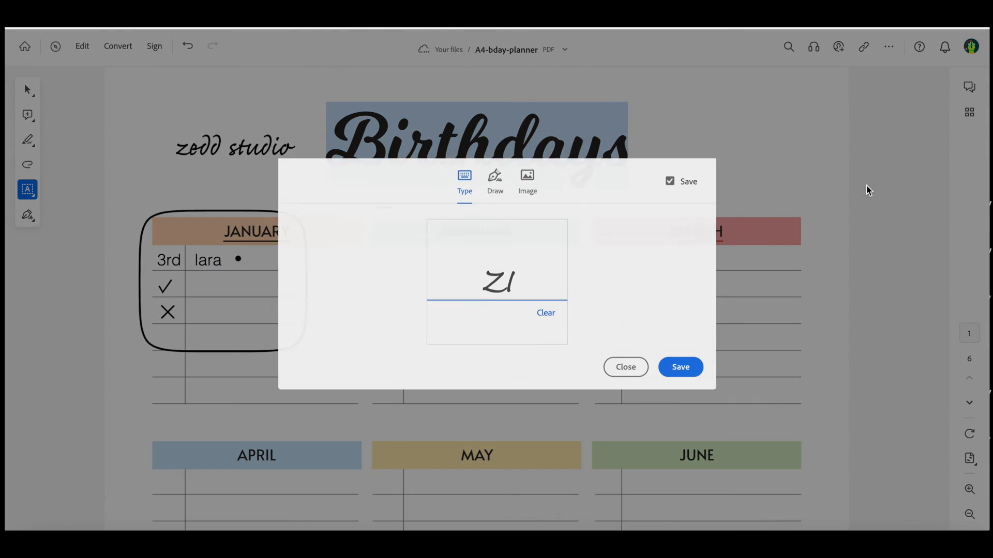
left_click(642, 365)
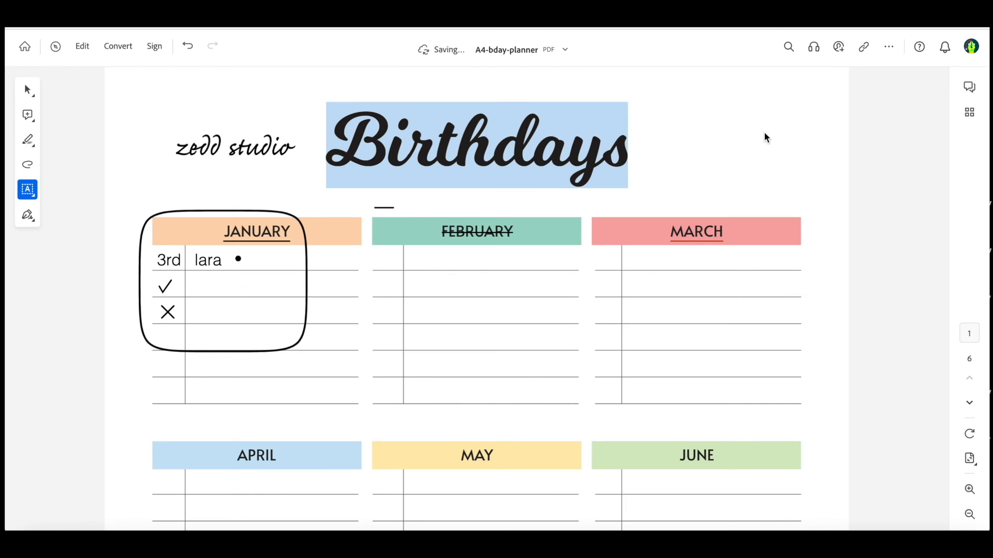
- Look at the print and download options and the planner's file details, and close them without changing the file
left_click(888, 46)
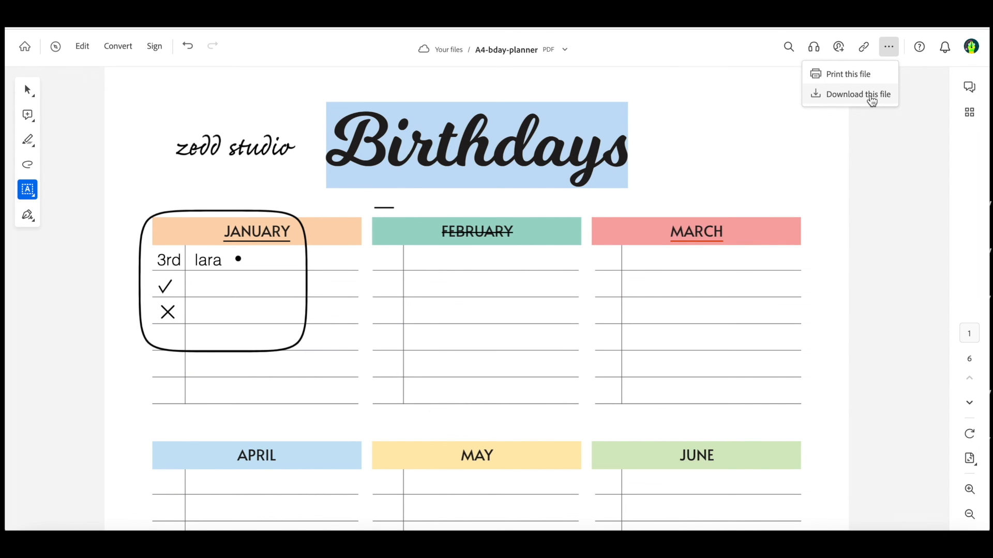
left_click(549, 74)
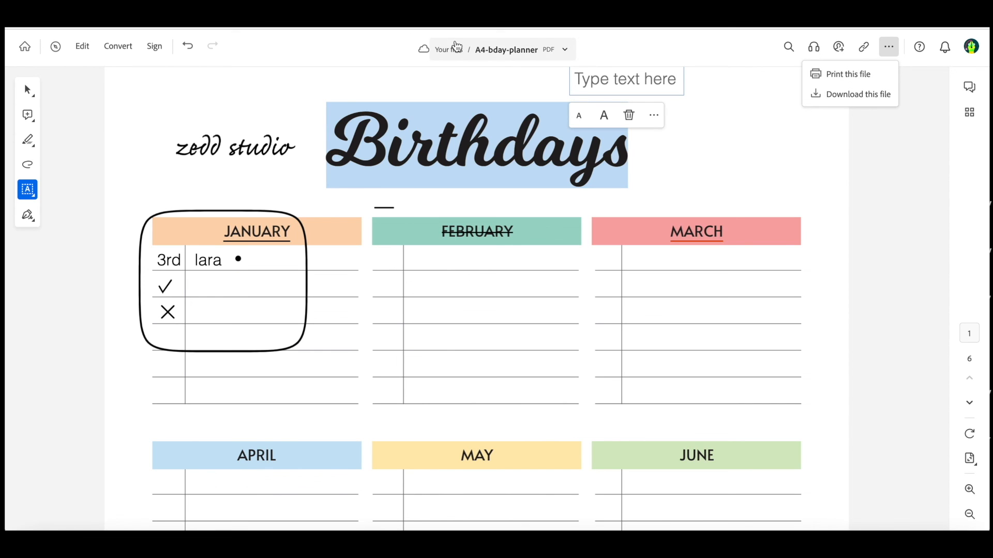
left_click(568, 52)
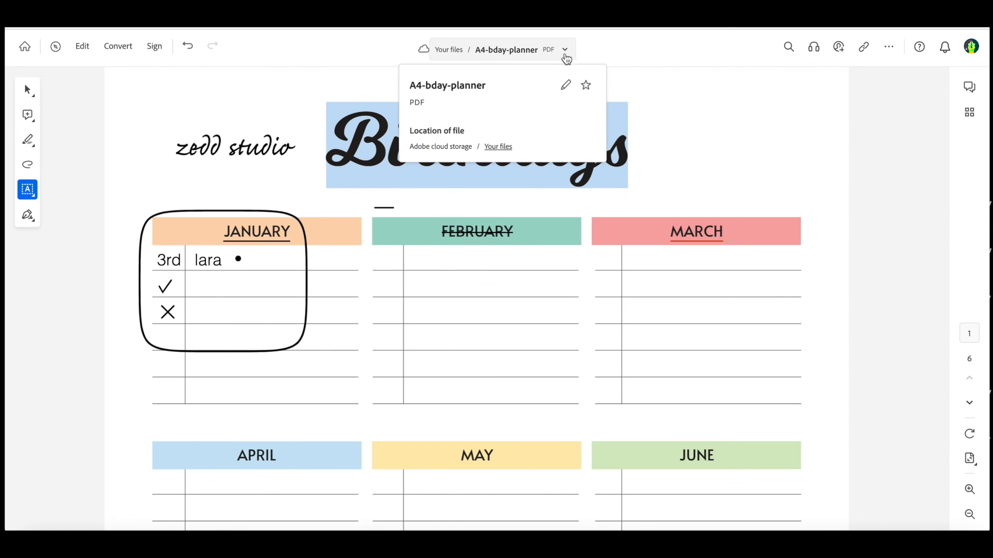
left_click(565, 86)
left_click(514, 310)
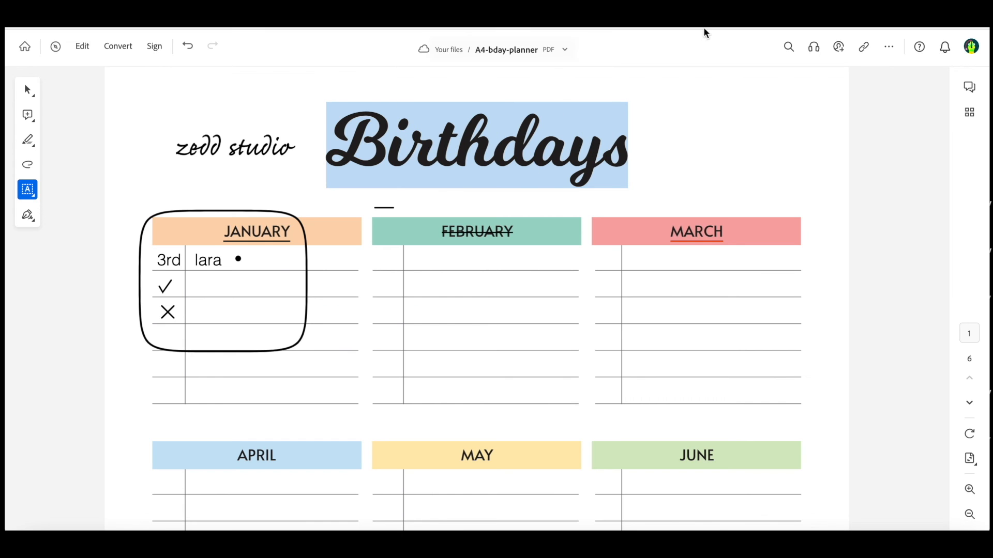